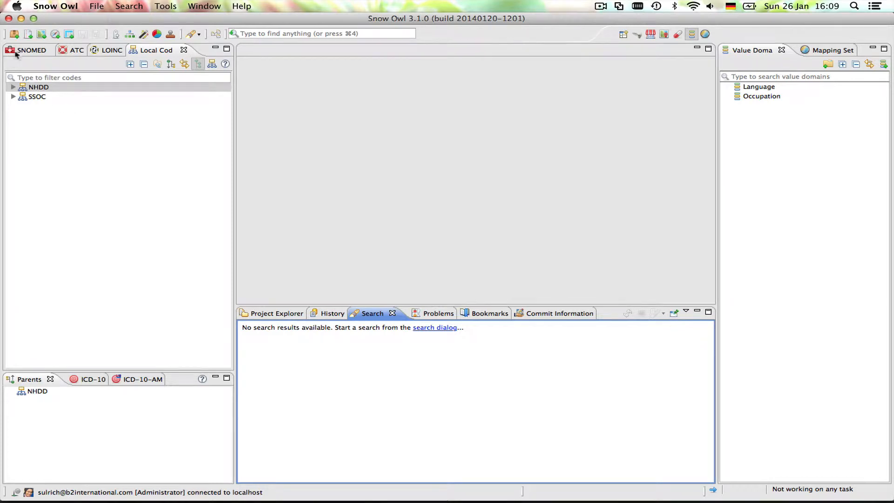
# - Expand the SSOC and NHDD local code systems and open the "Catering services manager" concept
pyautogui.click(14, 96)
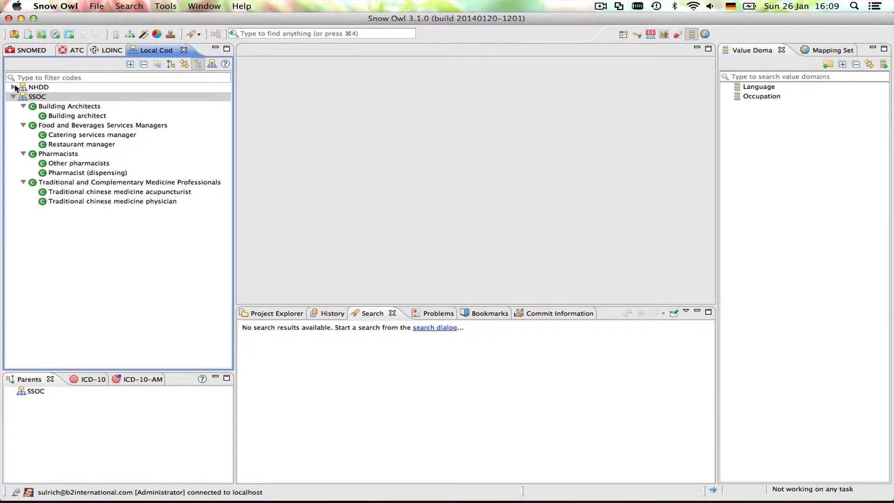
pyautogui.click(13, 88)
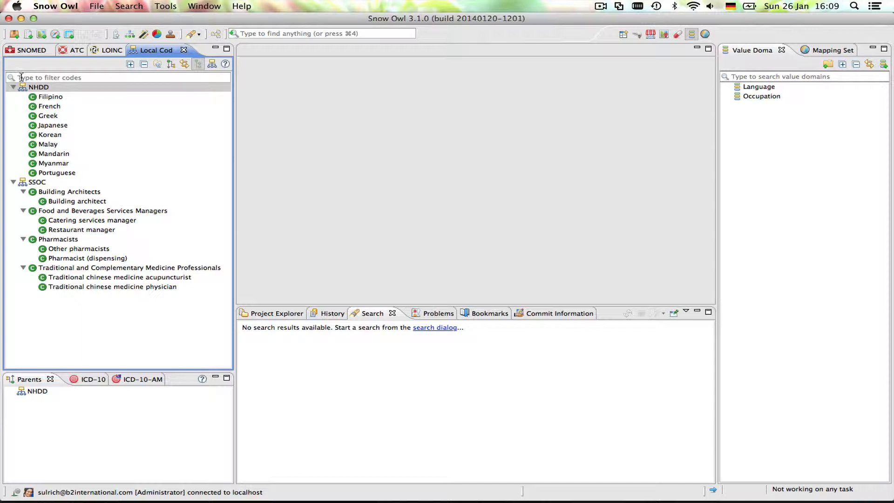
pyautogui.doubleClick(100, 222)
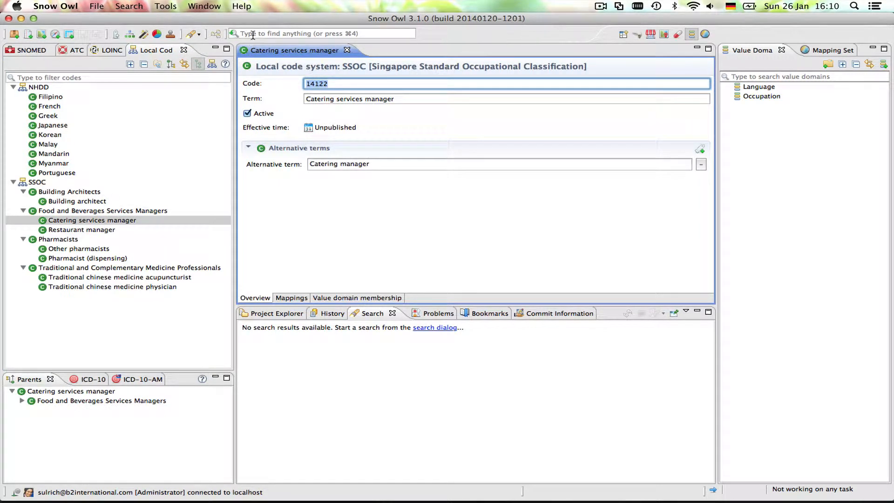
# - Search all terminologies for "food" and open the SSOC concept "Food and Beverages Services Managers"
pyautogui.click(253, 33)
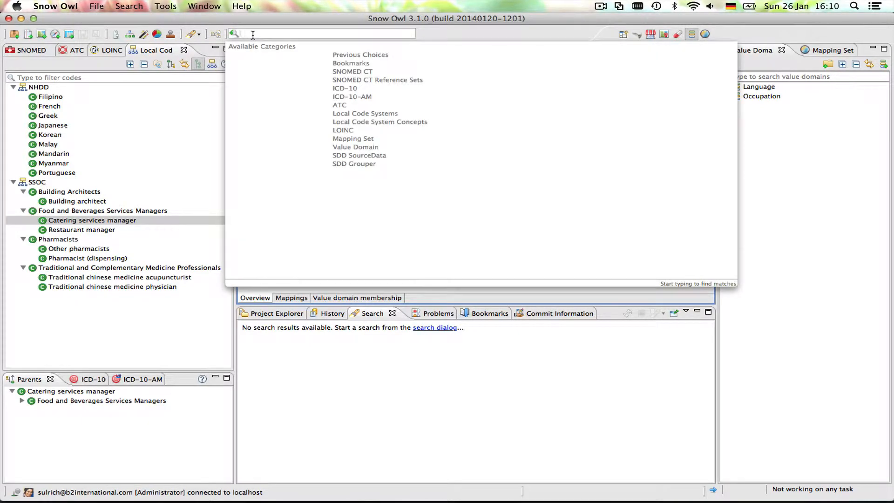
pyautogui.write('food')
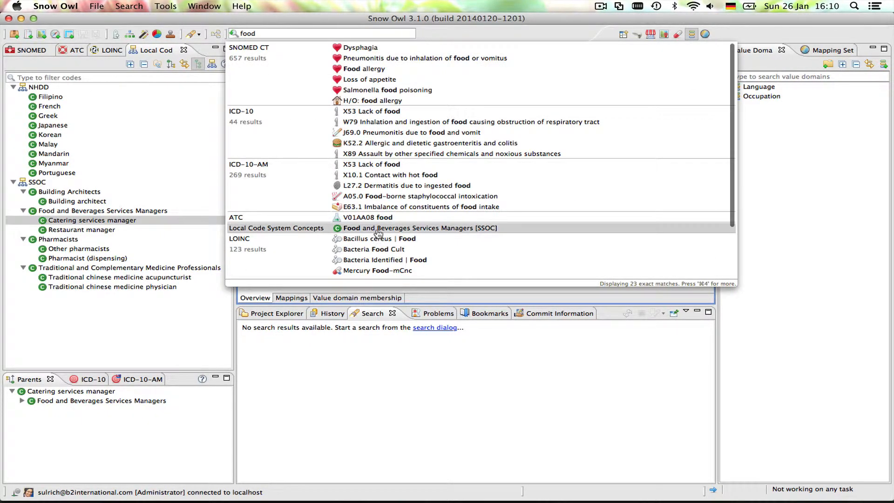
pyautogui.press('Return')
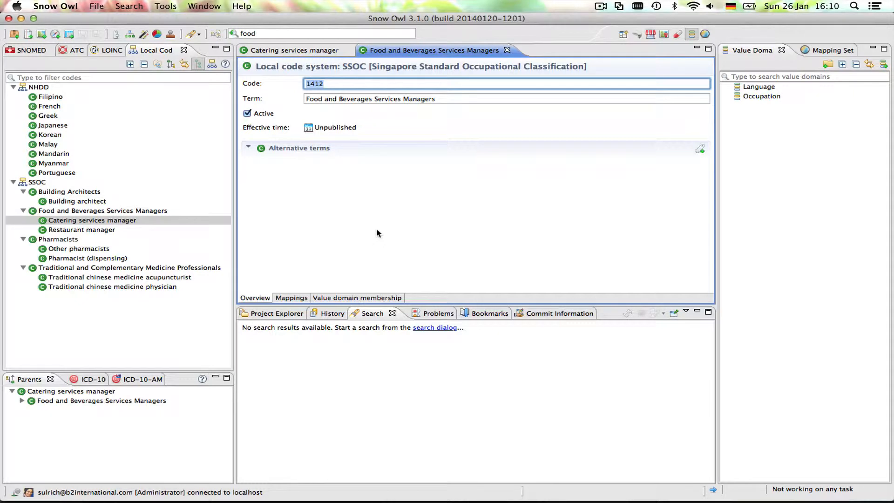
# - Change the term of the "Catering services manager" concept to "Manager, catering services"
pyautogui.click(277, 51)
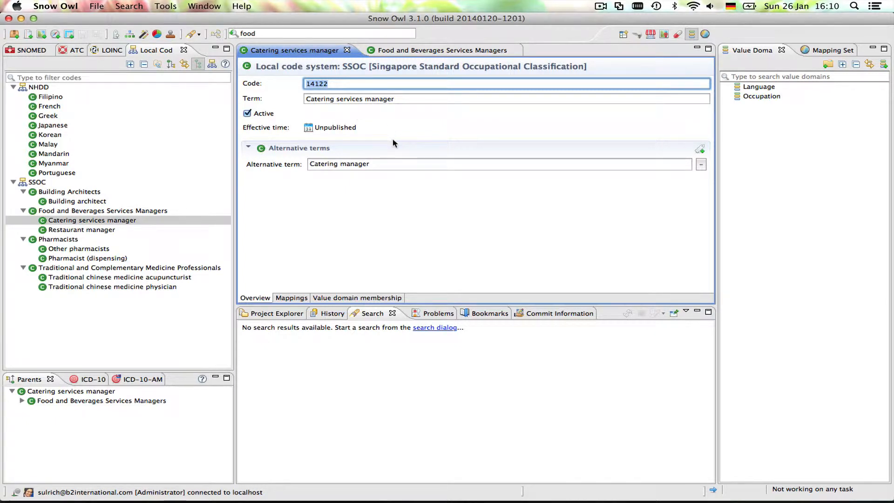
pyautogui.click(399, 97)
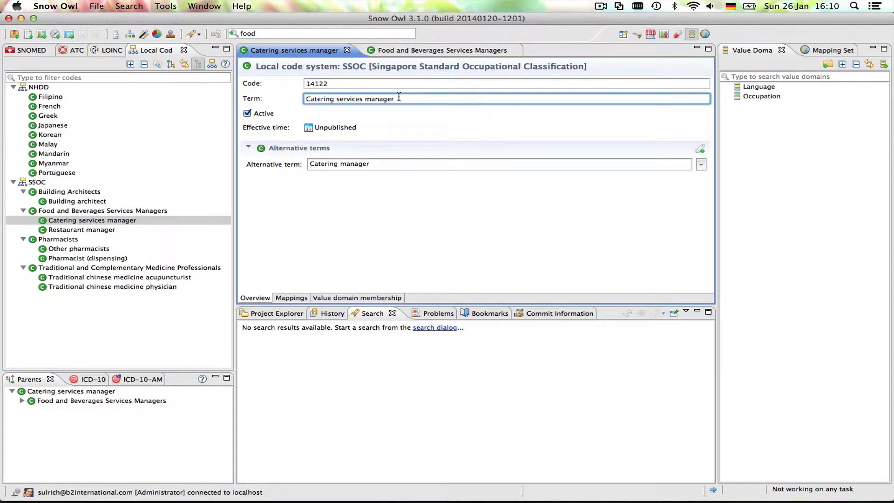
pyautogui.press('super+a')
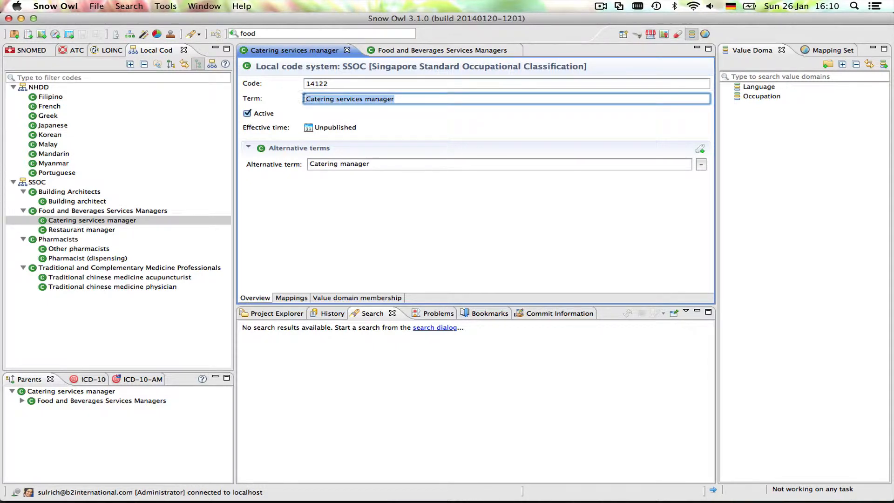
pyautogui.press('BackSpace')
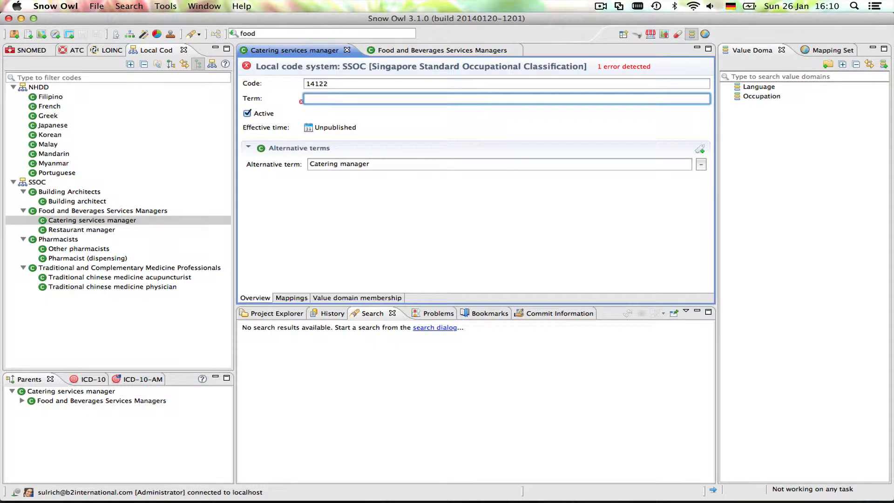
pyautogui.write('Man')
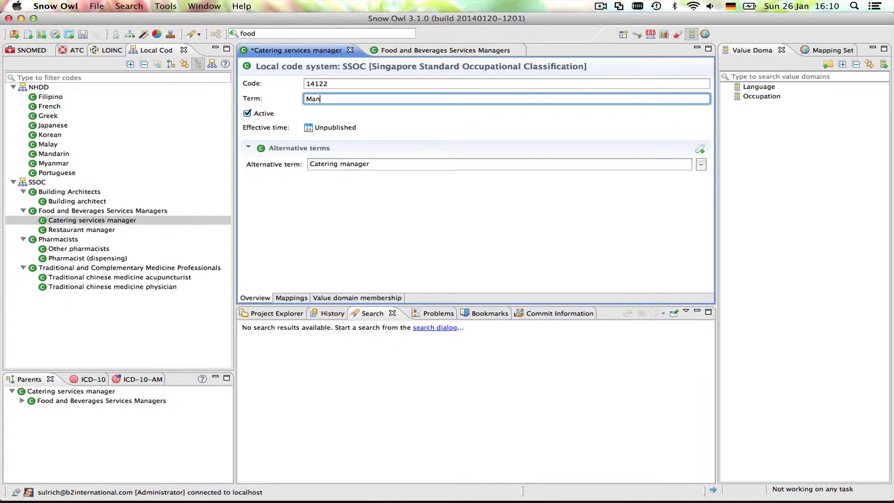
pyautogui.write('ager, catering services')
# - Add a second alternative term, "Catering supervisor", to the concept
pyautogui.click(390, 163)
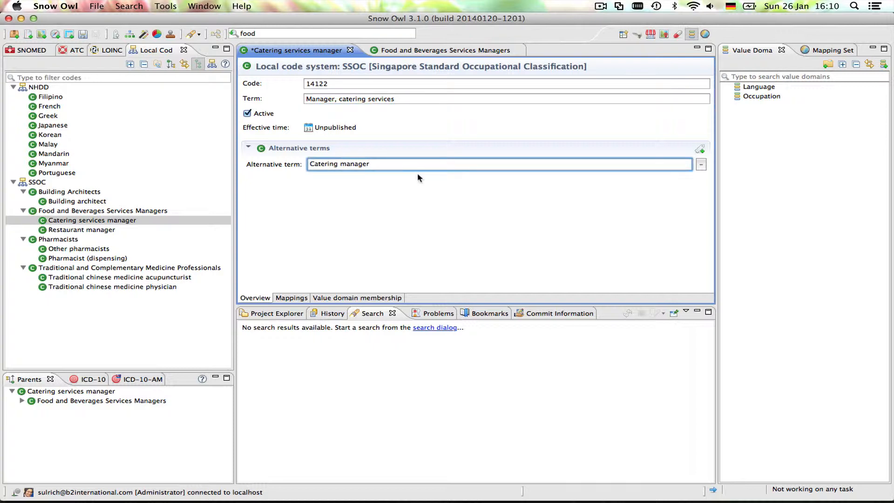
pyautogui.click(703, 154)
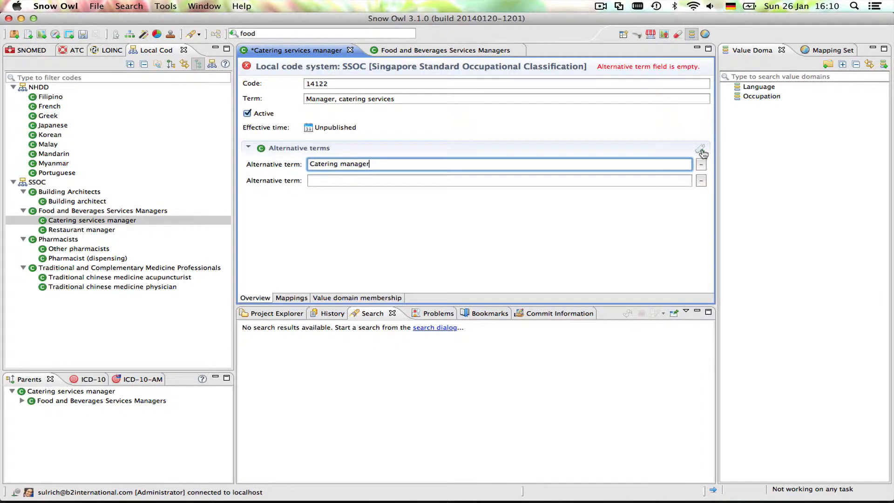
pyautogui.click(395, 182)
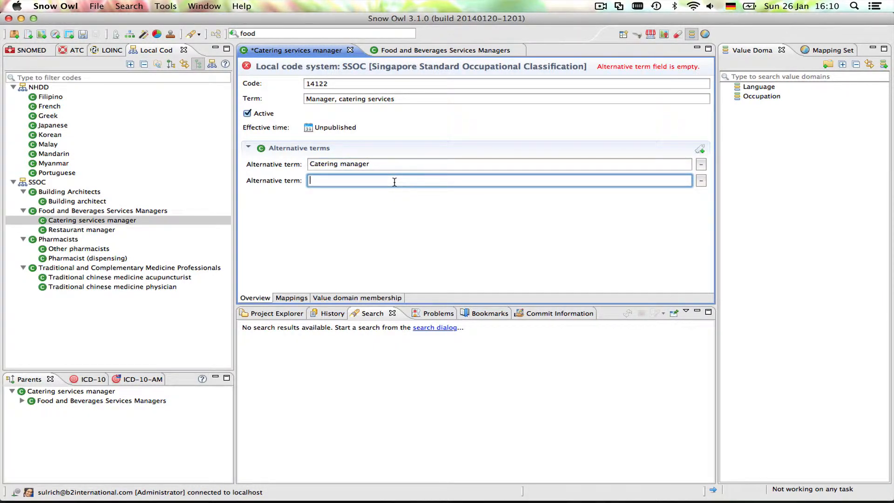
pyautogui.write('Cate')
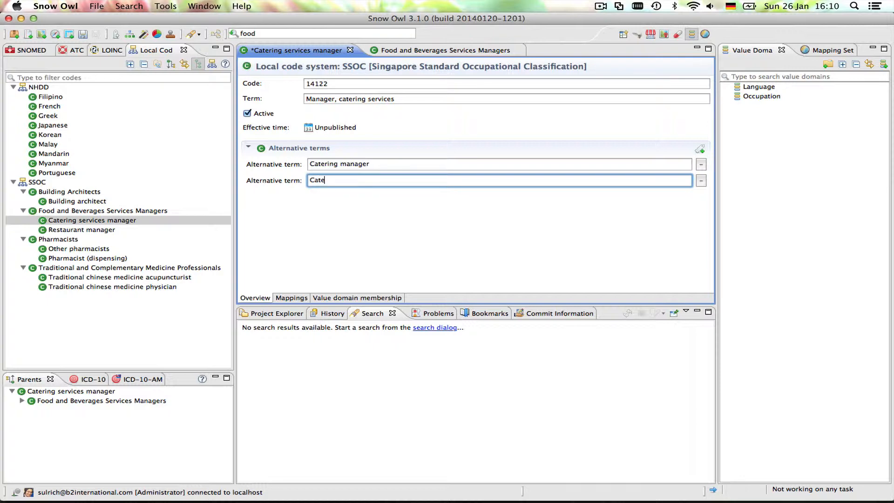
pyautogui.write('ring supervisor')
# - Remove the alternative term "Catering manager" and keep the concept active
pyautogui.click(406, 164)
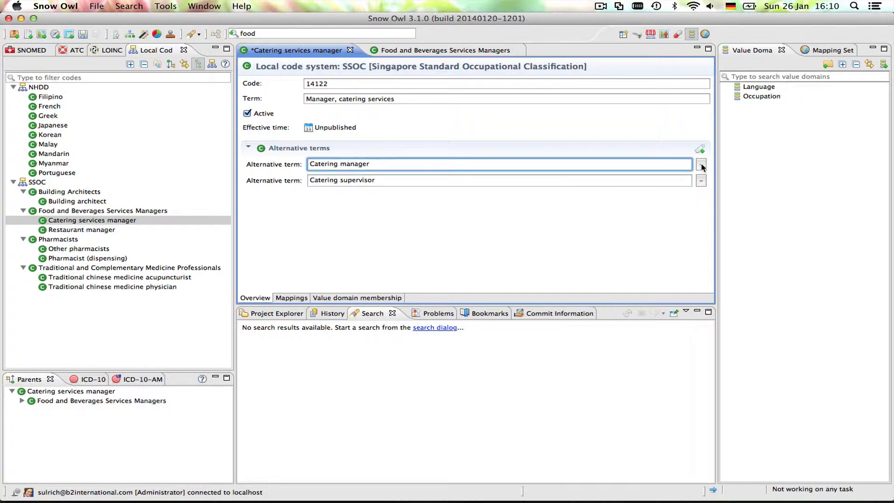
pyautogui.click(701, 165)
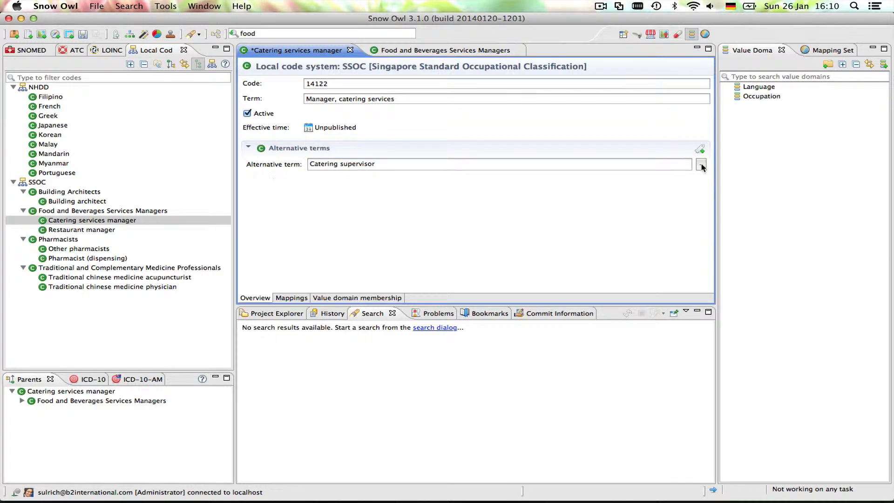
pyautogui.click(406, 165)
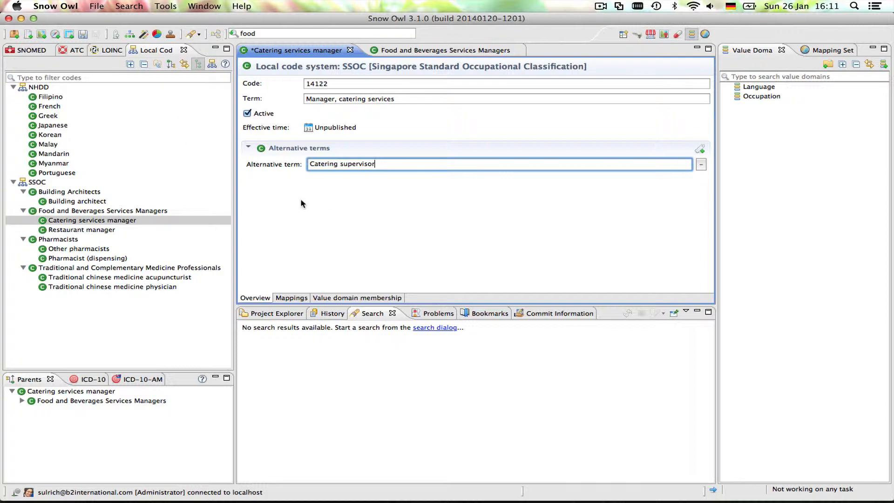
pyautogui.click(247, 113)
pyautogui.click(248, 113)
# - Save the concept changes with the commit comment "Modified terms"
pyautogui.click(84, 35)
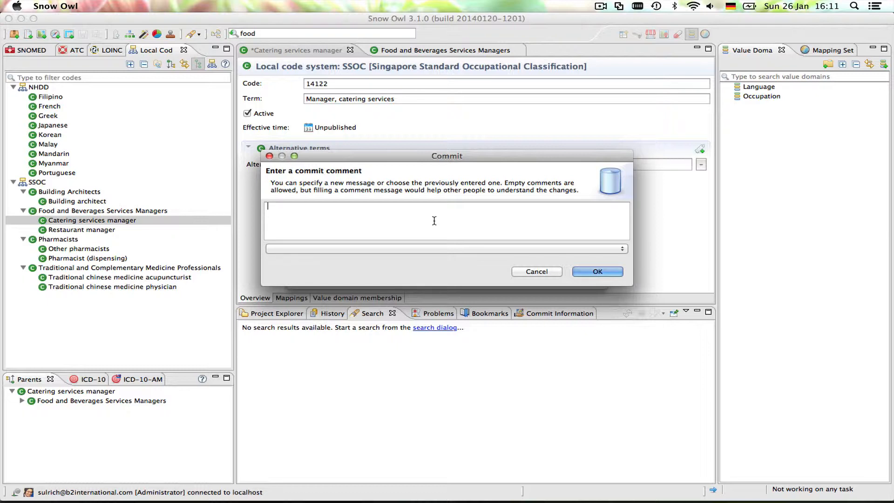
pyautogui.write('Modified terms')
pyautogui.click(599, 279)
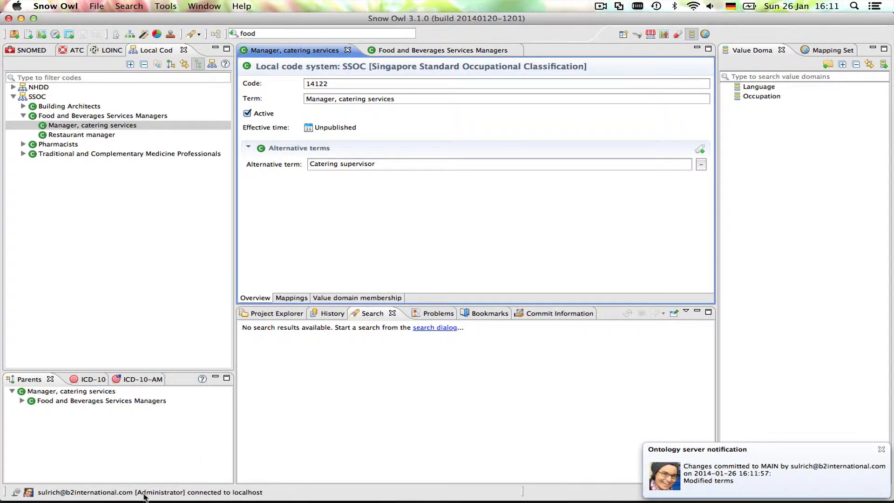
# - Show the history of the "Manager, catering services" concept and examine the changes in versions 1 and 2
pyautogui.moveTo(172, 501)
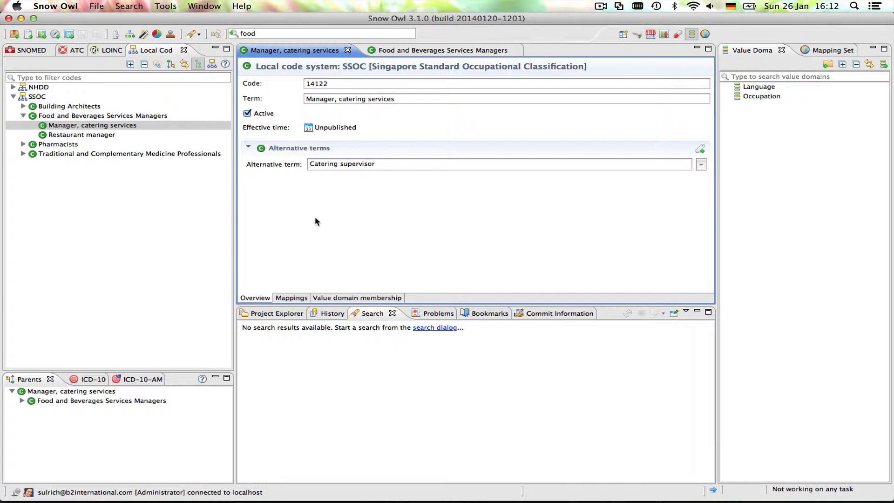
pyautogui.click(327, 314)
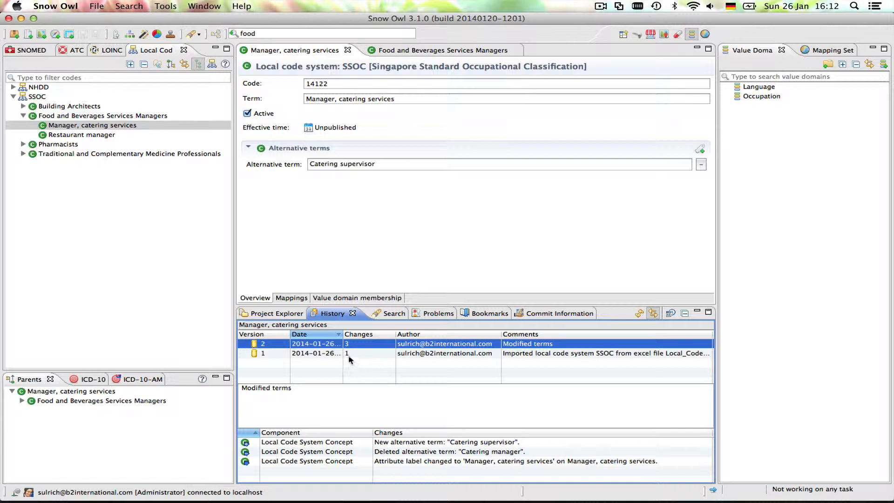
pyautogui.click(320, 354)
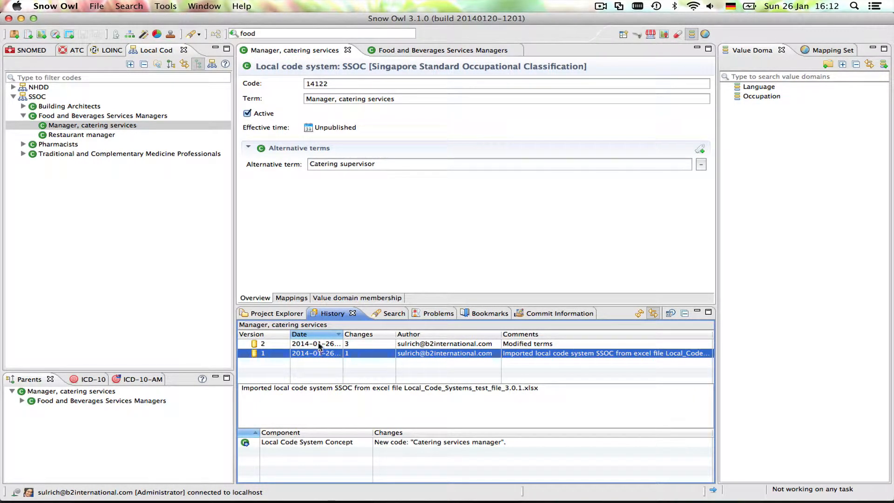
pyautogui.click(320, 345)
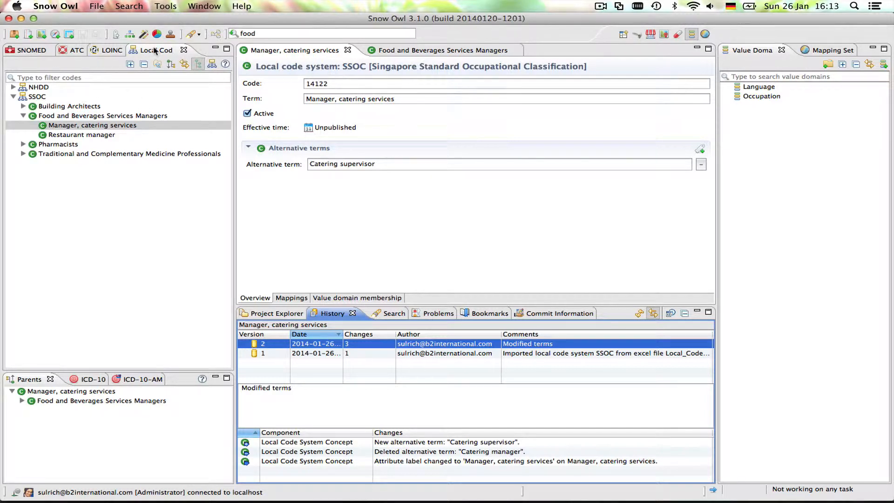
# - Open the SSOC local code system for editing and close the "Food and Beverages Services Managers" concept
pyautogui.doubleClick(37, 97)
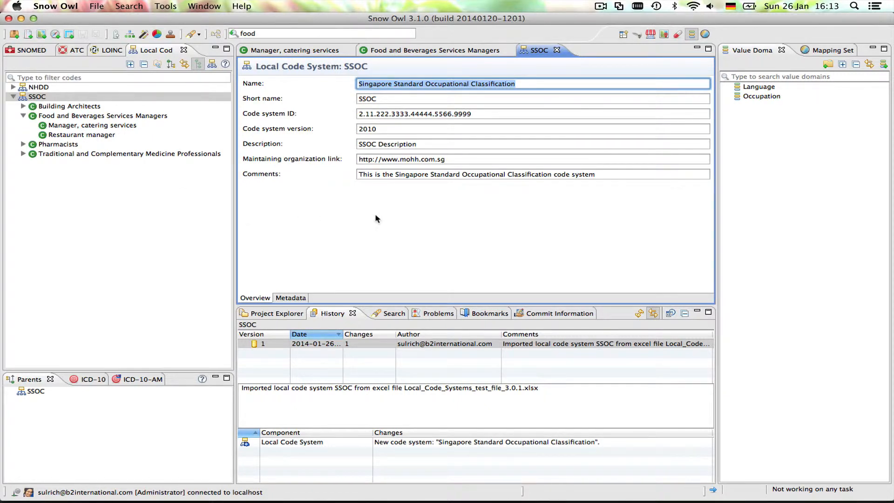
pyautogui.click(407, 51)
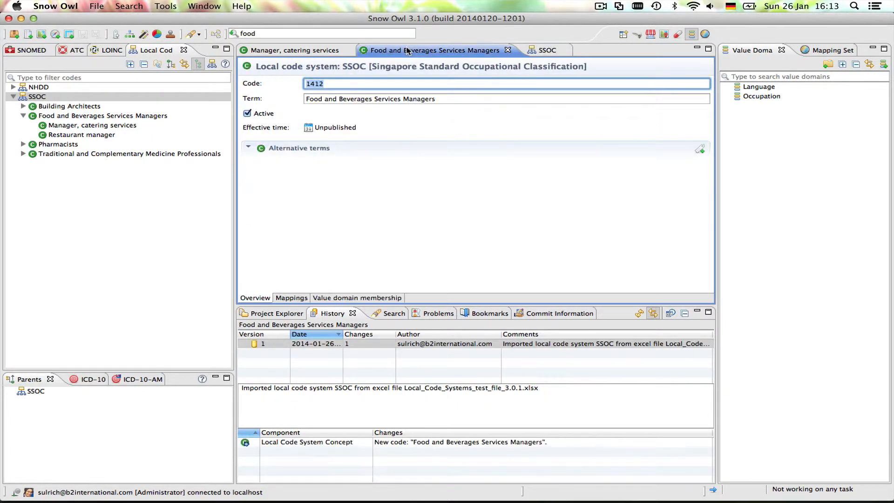
pyautogui.click(543, 53)
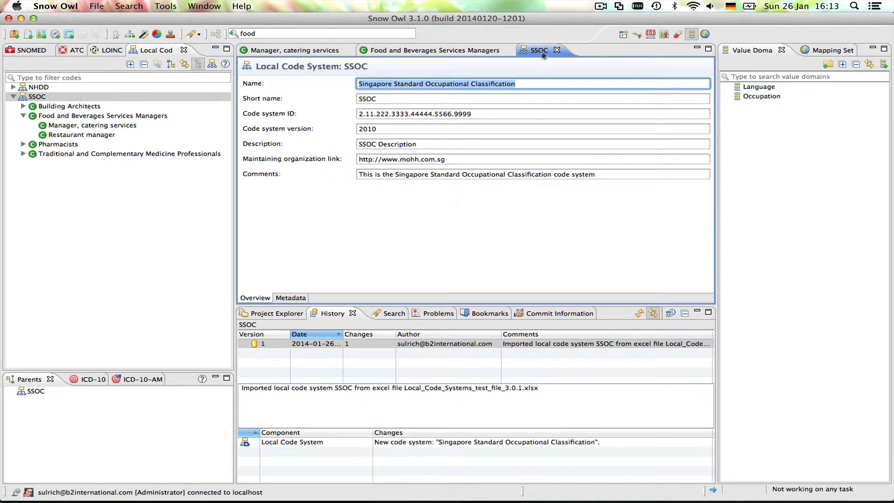
pyautogui.click(508, 50)
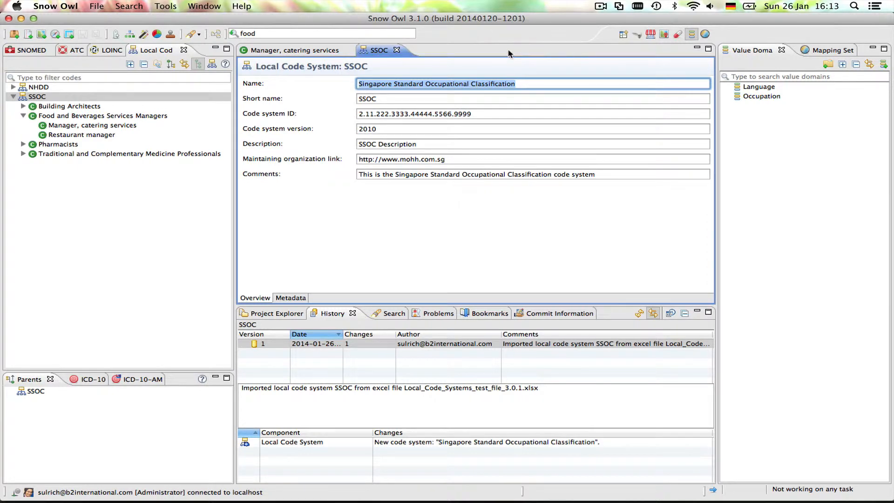
# - Replace the SSOC code system's description with "Occupational classification"
pyautogui.click(442, 144)
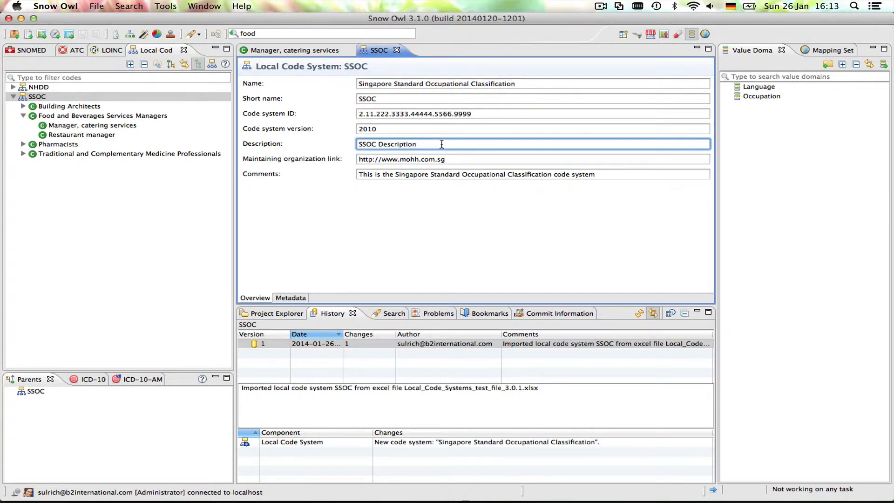
pyautogui.moveTo(441, 144); pyautogui.dragTo(350, 145)
pyautogui.write('O')
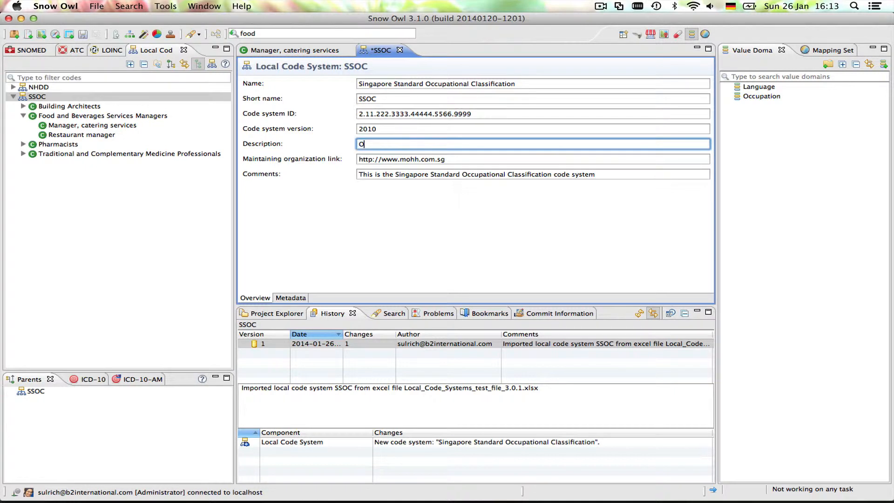
pyautogui.write('ccupational classification')
# - Save the code system with the commit comment "Changed description of LCS"
pyautogui.click(83, 34)
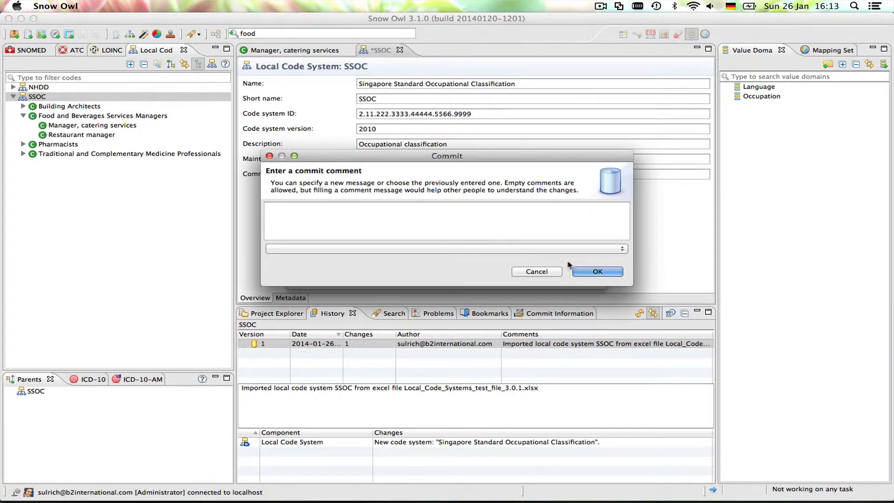
pyautogui.write('Changed description of LCS')
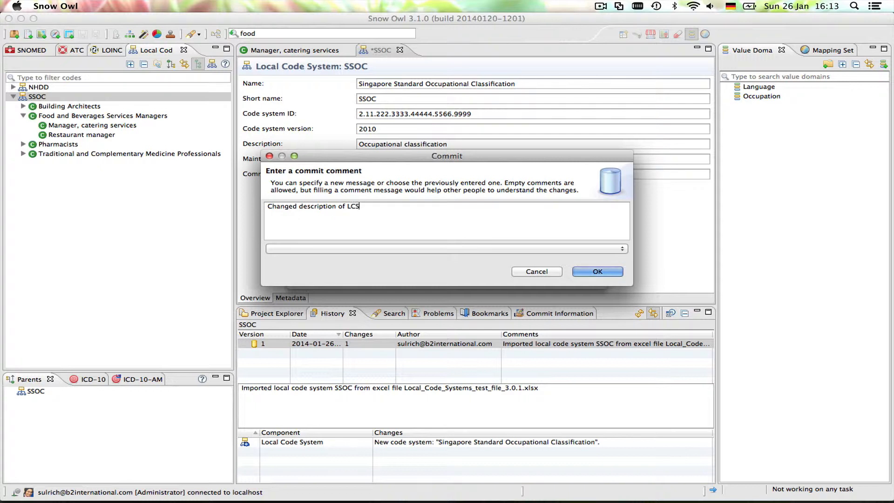
pyautogui.click(614, 272)
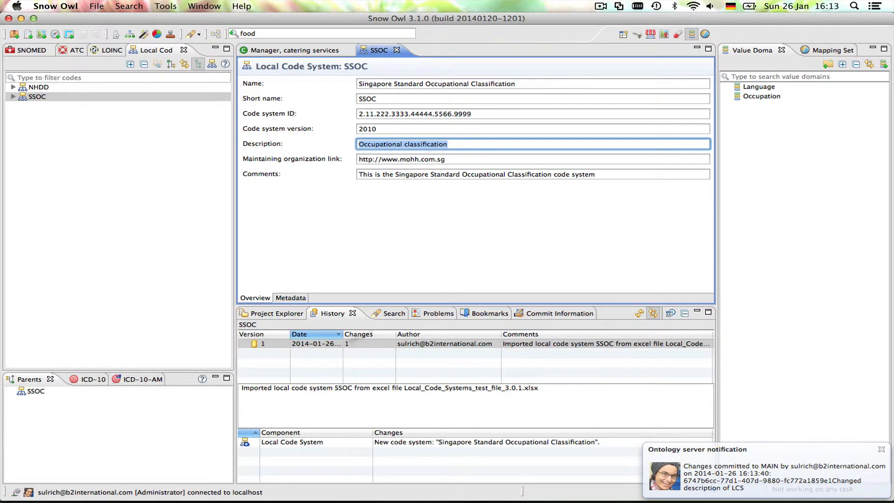
# - Refresh the SSOC history to review versions 1 and 2, and switch back to the "Manager, catering services" concept
pyautogui.click(637, 314)
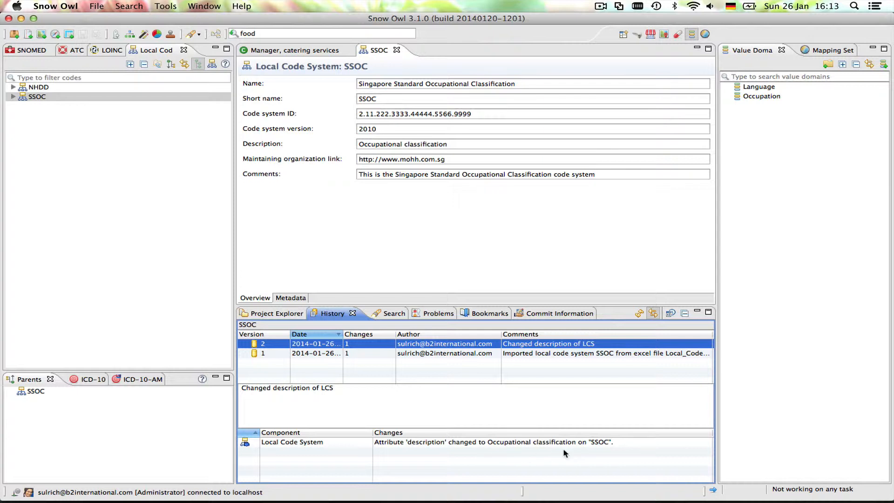
pyautogui.click(398, 354)
pyautogui.click(396, 344)
pyautogui.click(279, 52)
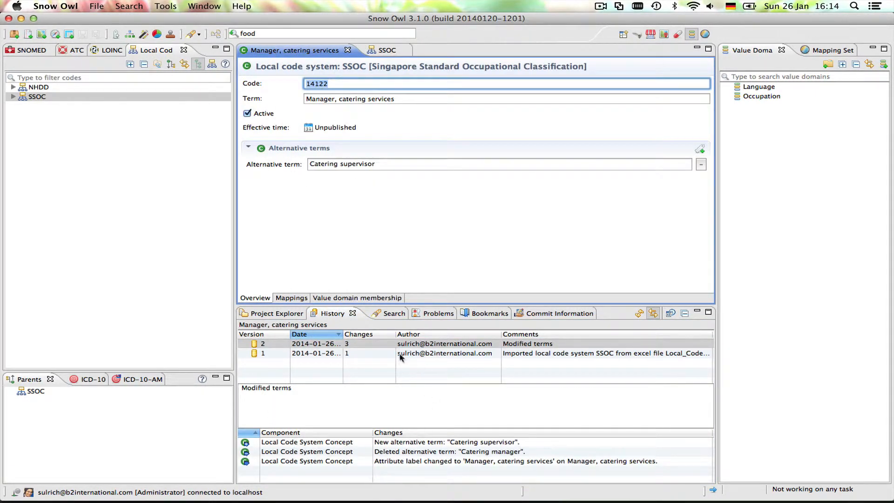
# - Return to the SSOC editor, then start a new local code system named "Country codes" with short name "COCO"
pyautogui.click(380, 50)
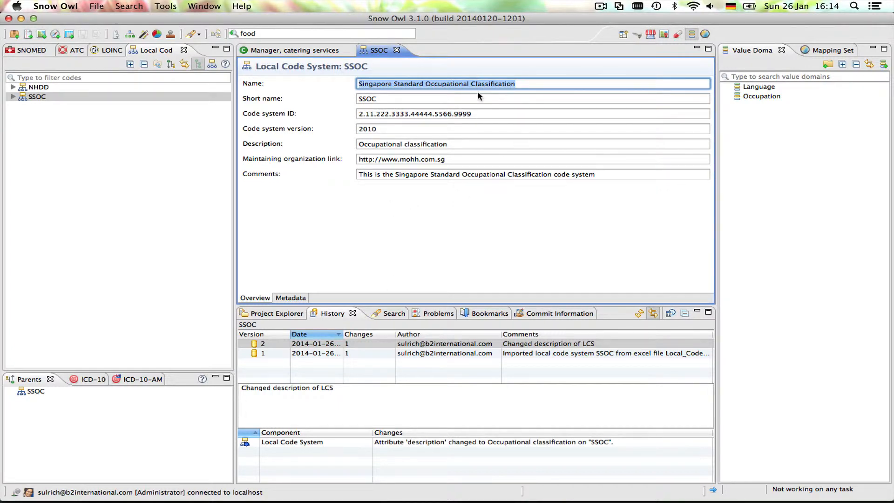
pyautogui.click(459, 101)
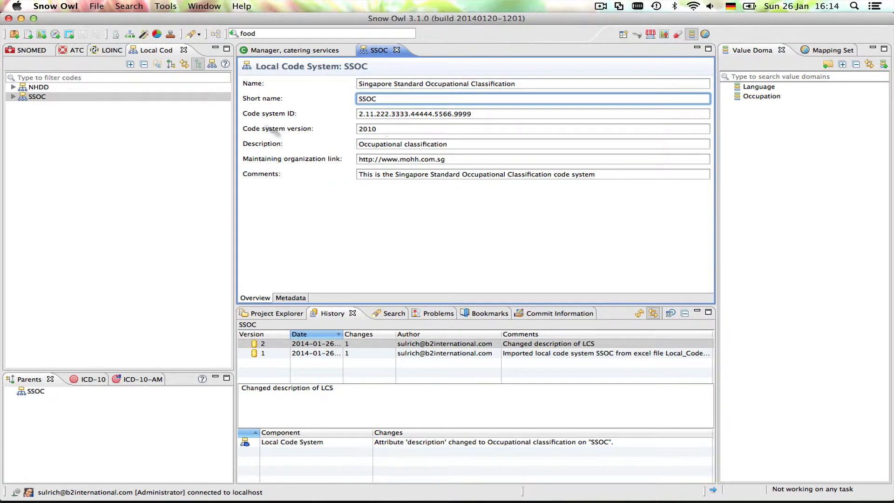
pyautogui.click(212, 65)
pyautogui.moveTo(455, 113); pyautogui.dragTo(413, 214)
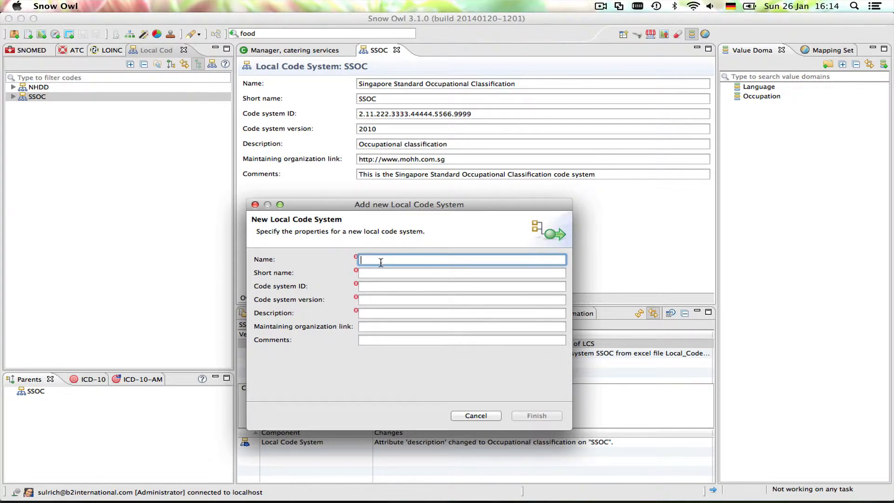
pyautogui.write('Country')
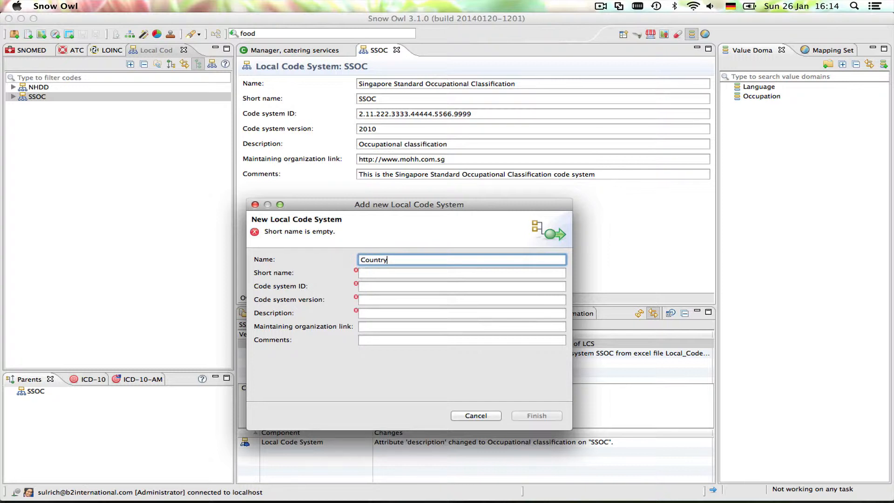
pyautogui.write(' codes')
pyautogui.press('Tab')
pyautogui.write('COCO')
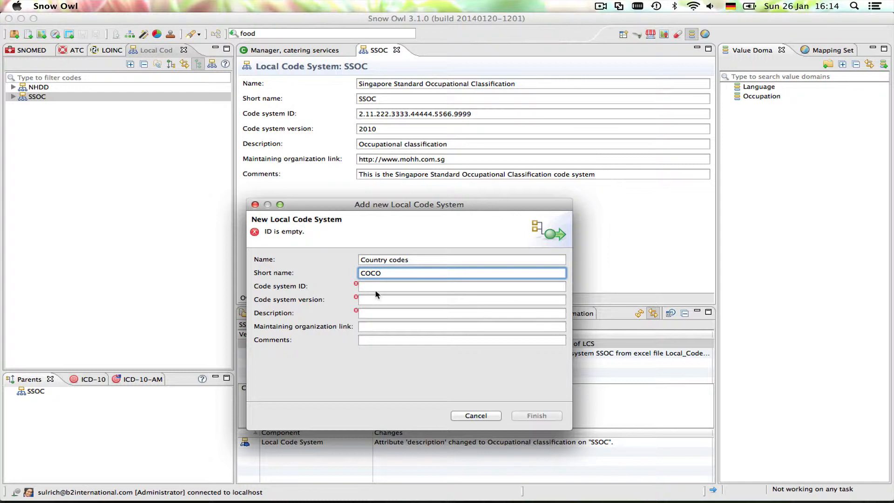
# - Set the new code system's ID to 2.16.840.1.113883.3.3213.1 and its version to 0.1
pyautogui.click(373, 286)
pyautogui.write('2.16.840.1.113883.3.3213.1')
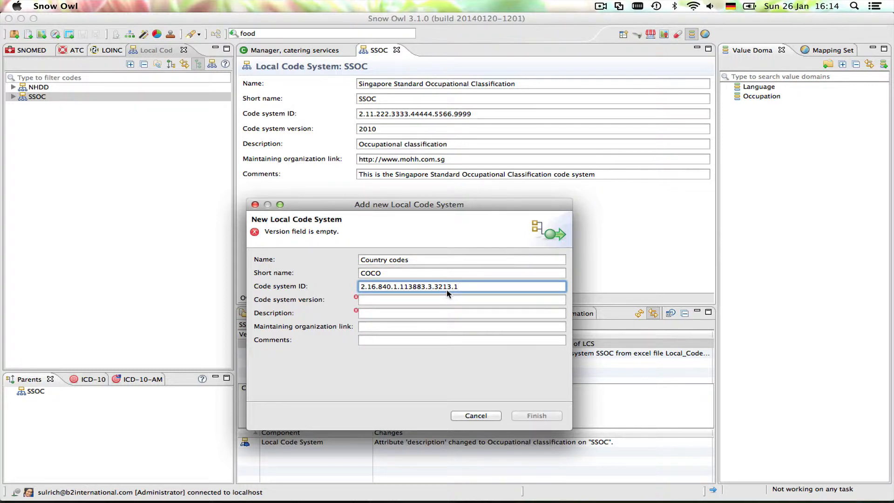
pyautogui.click(403, 299)
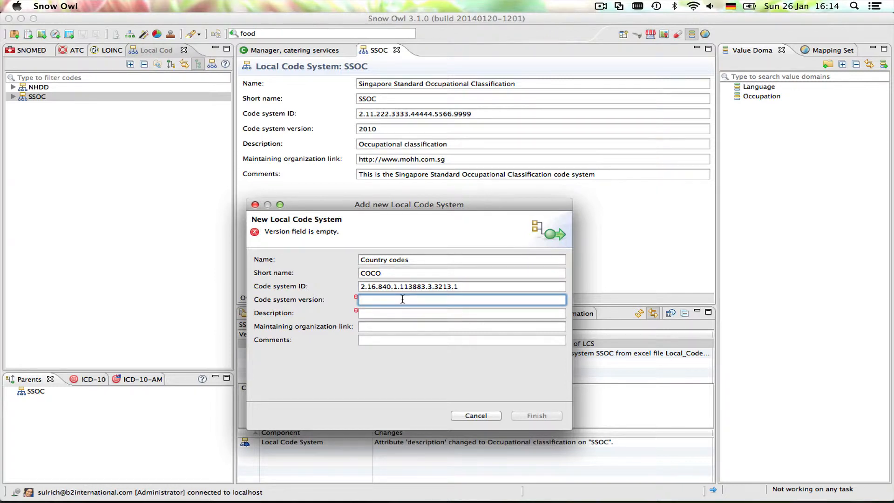
pyautogui.write('0.1')
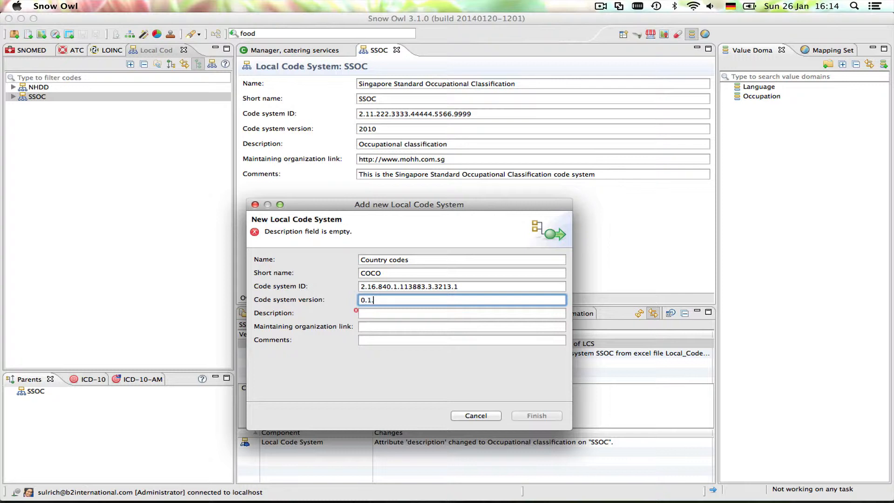
pyautogui.click(405, 314)
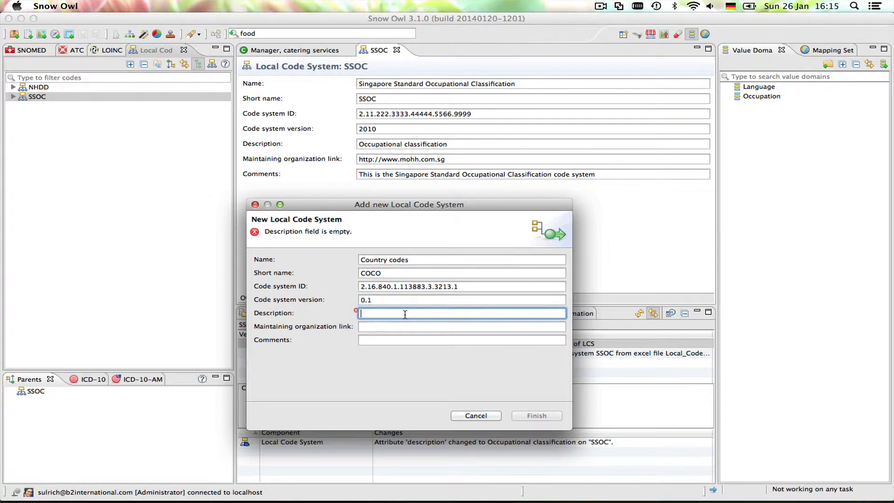
pyautogui.write('C')
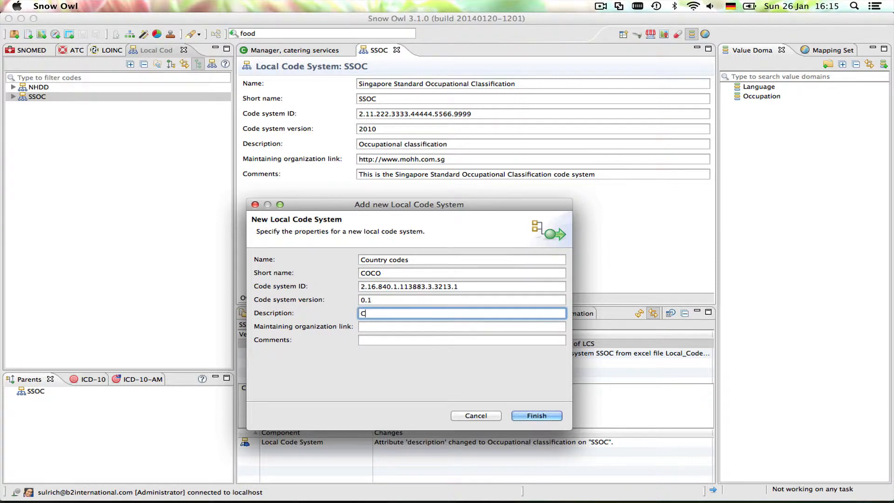
pyautogui.write('ountry code system')
pyautogui.click(377, 326)
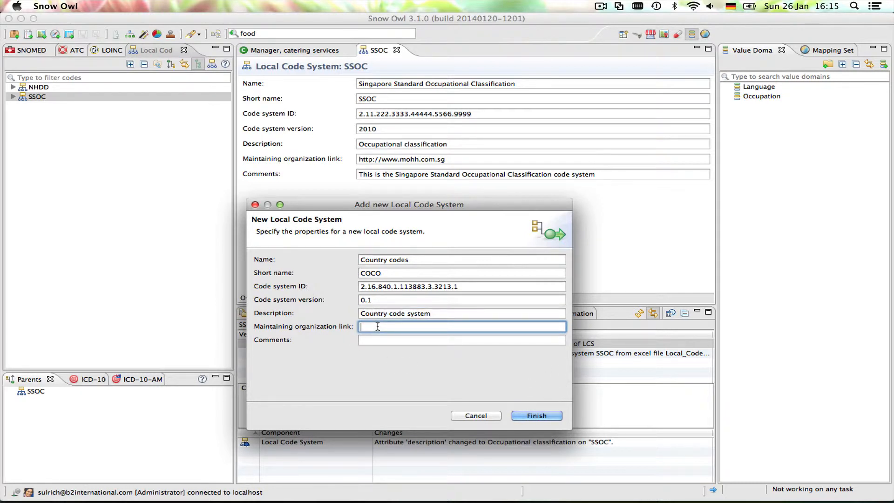
pyautogui.write('http://b2i.sg')
# - Add the comment "This is the B2i HC country code system" and create the code system with an empty commit comment
pyautogui.click(378, 340)
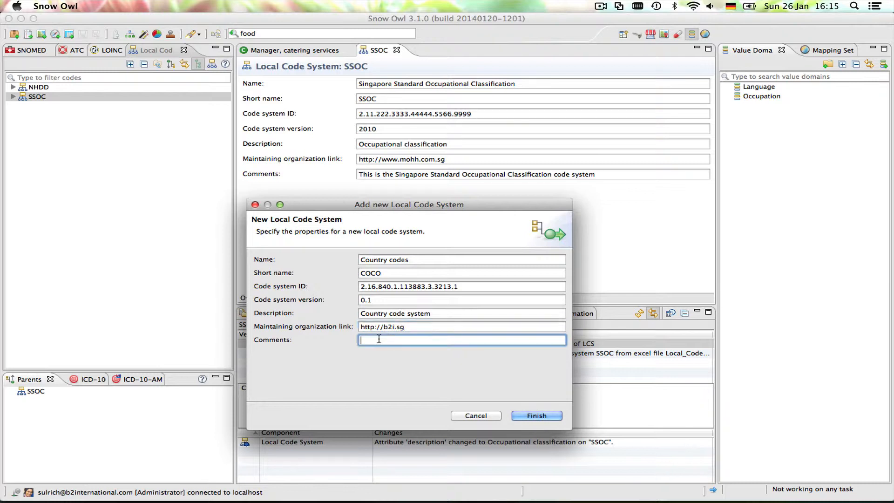
pyautogui.write('This is the B2i HC country code system')
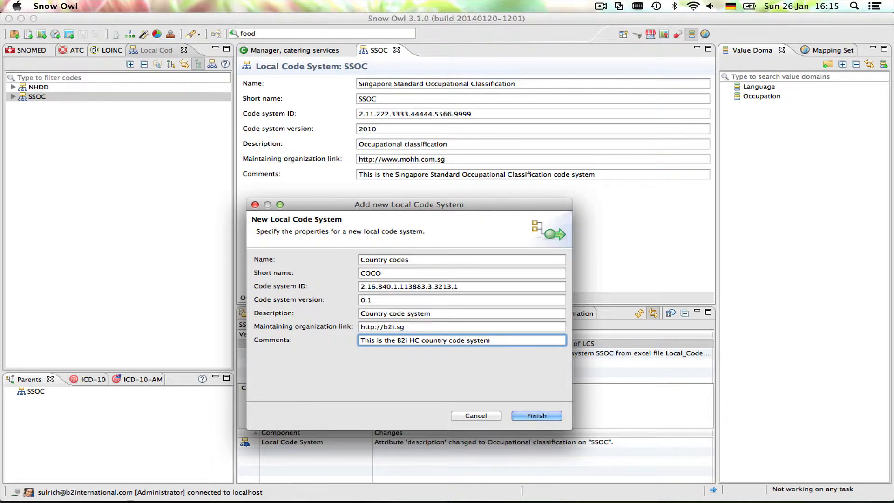
pyautogui.click(535, 416)
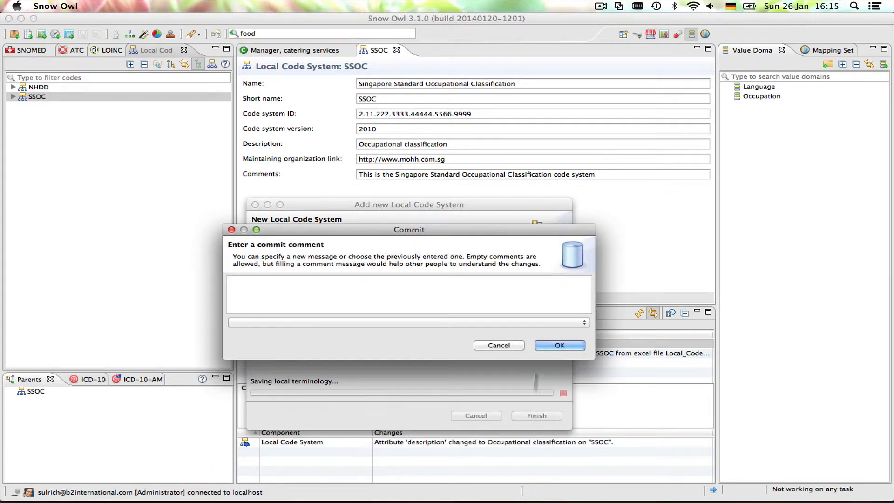
pyautogui.click(559, 345)
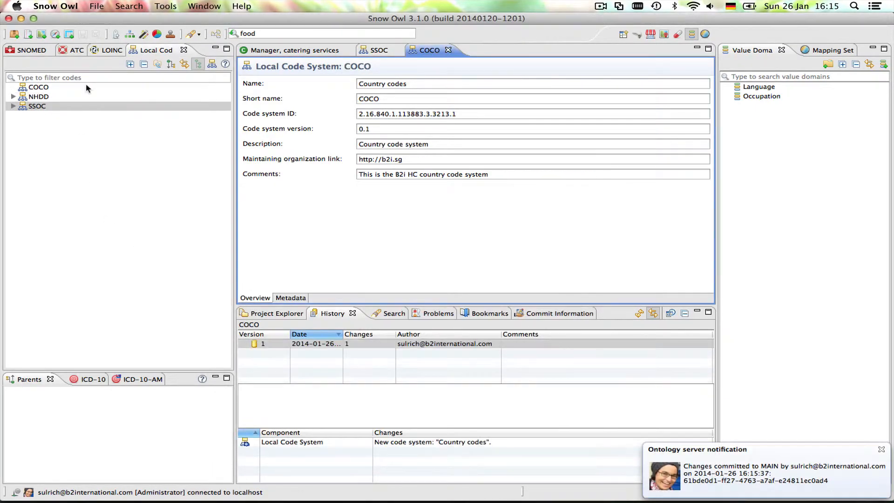
# - Add a new child code to the COCO code system with code "HU" and term "Hungary"
pyautogui.click(32, 88)
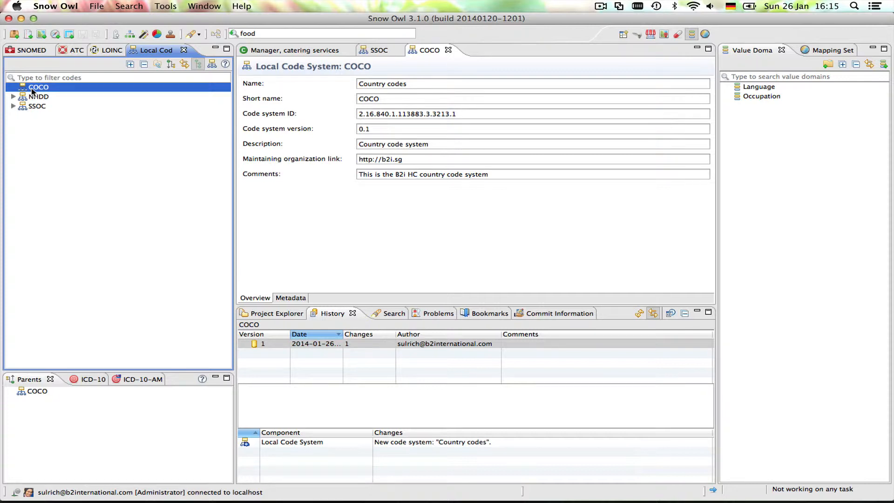
pyautogui.rightClick(64, 89)
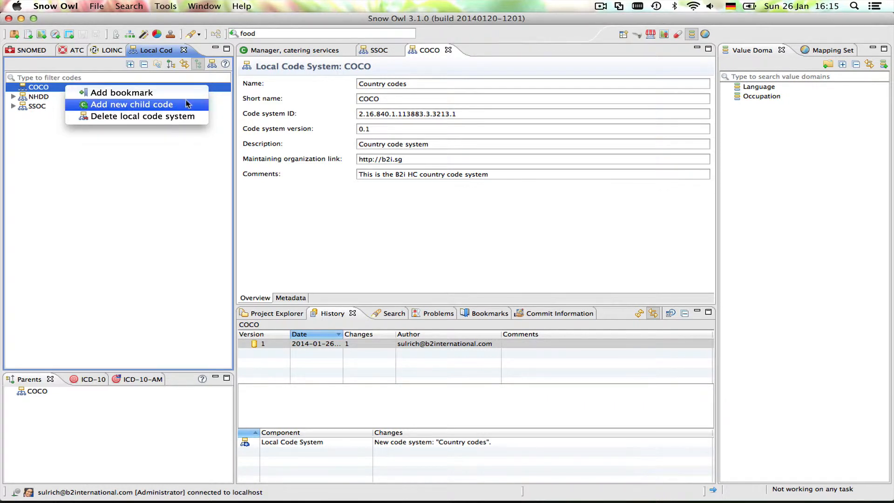
pyautogui.click(191, 105)
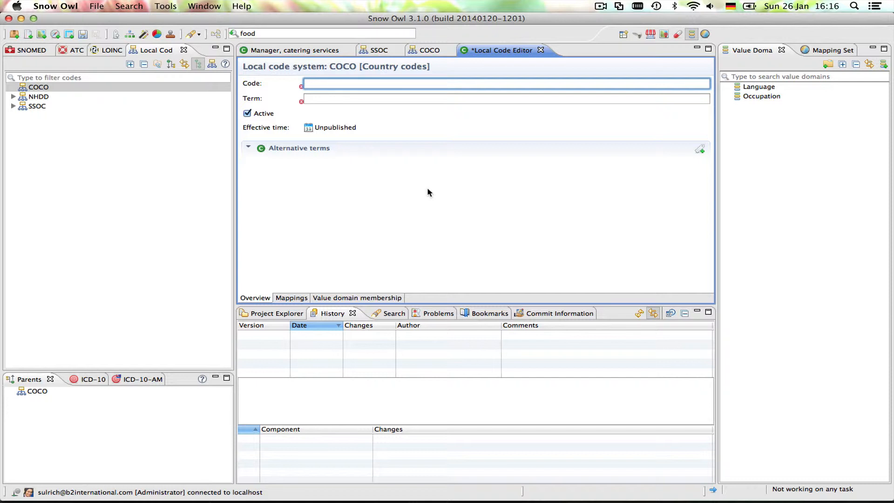
pyautogui.write('HU')
pyautogui.click(322, 98)
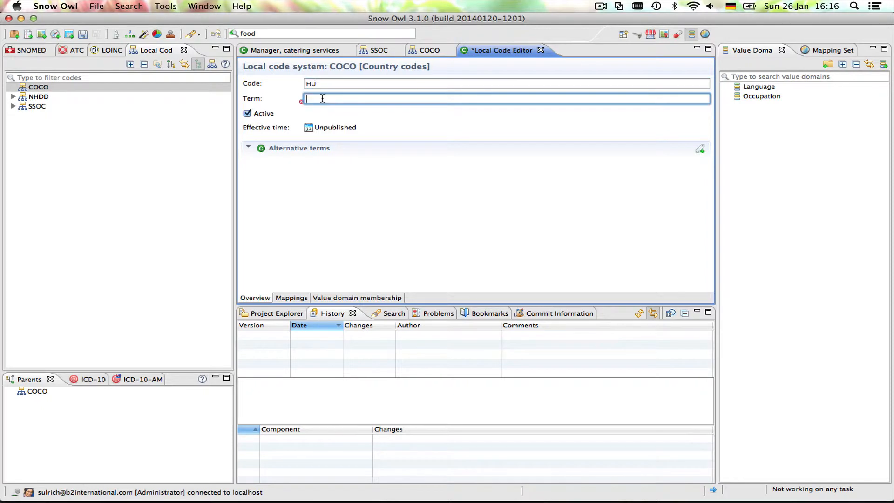
pyautogui.write('HUng')
pyautogui.press('BackSpace')
pyautogui.press('BackSpace')
pyautogui.press('BackSpace')
pyautogui.write('ungary')
# - Add the alternative term "Magyarország" to the Hungary code and save it with an empty commit comment
pyautogui.click(699, 149)
pyautogui.click(339, 165)
pyautogui.write('Magy')
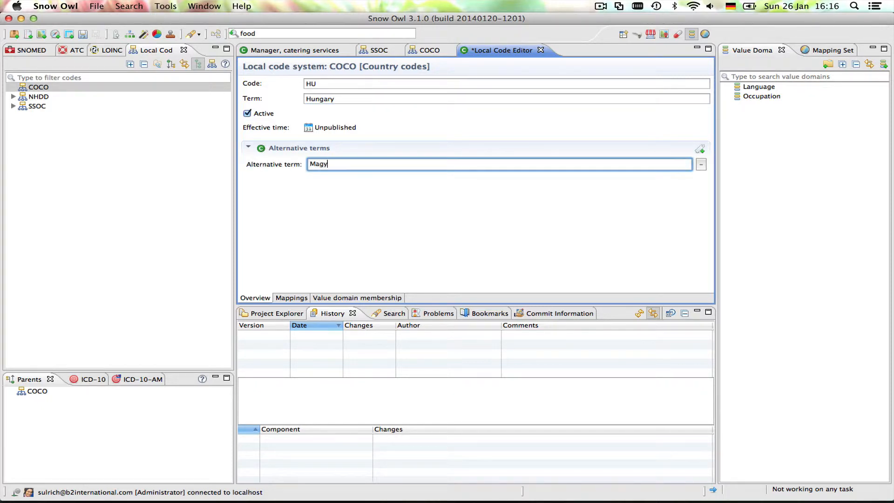
pyautogui.write('arország')
pyautogui.click(85, 35)
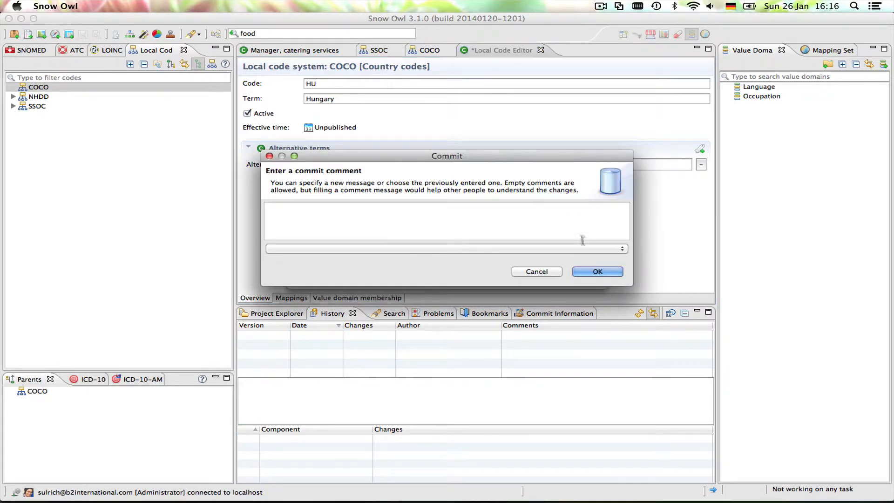
pyautogui.click(597, 272)
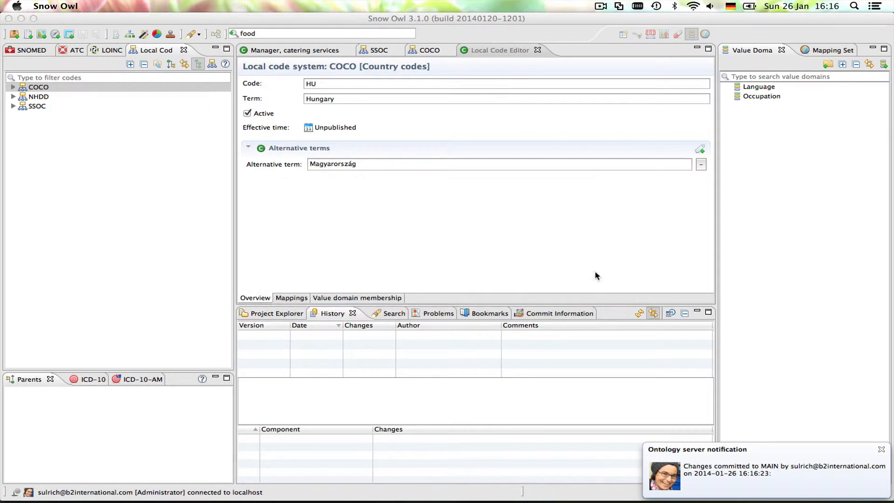
# - Expand the COCO code system and select the Hungary code to check its parent, history and available actions
pyautogui.click(13, 87)
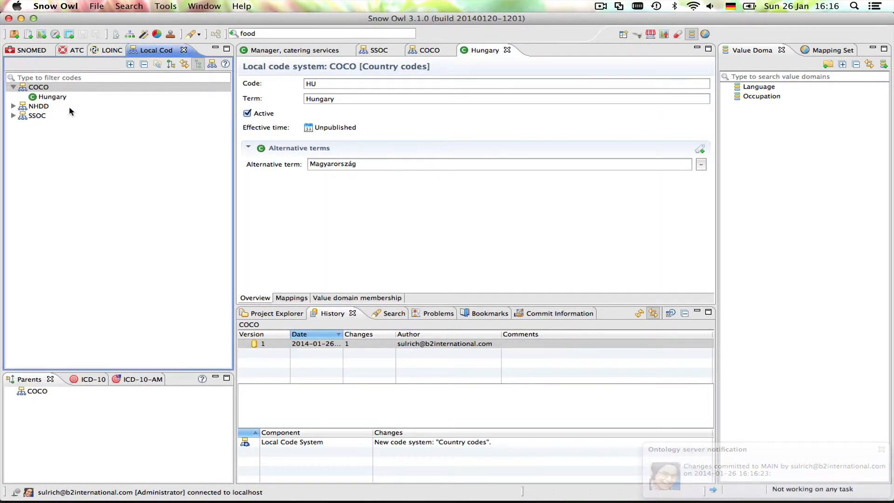
pyautogui.click(44, 88)
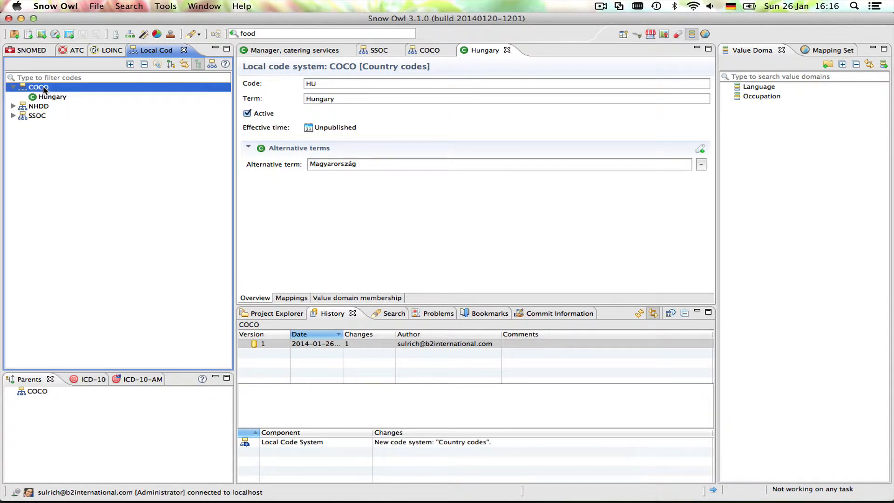
pyautogui.rightClick(44, 89)
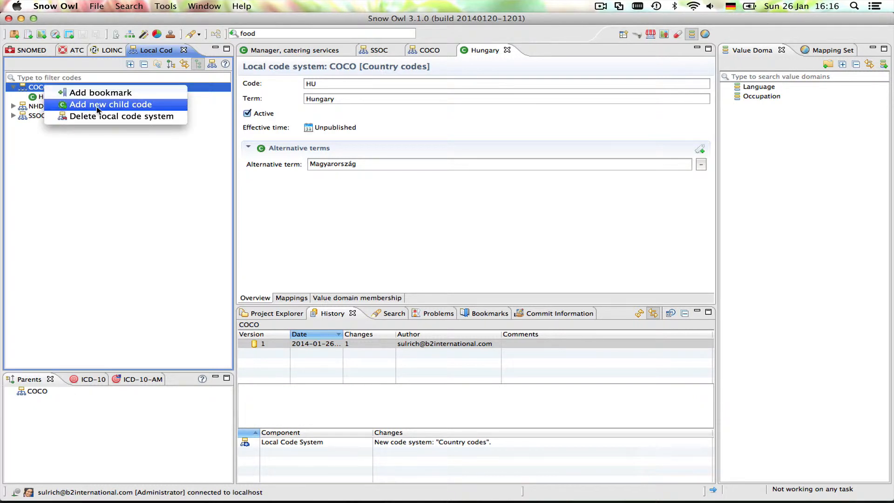
pyautogui.click(107, 154)
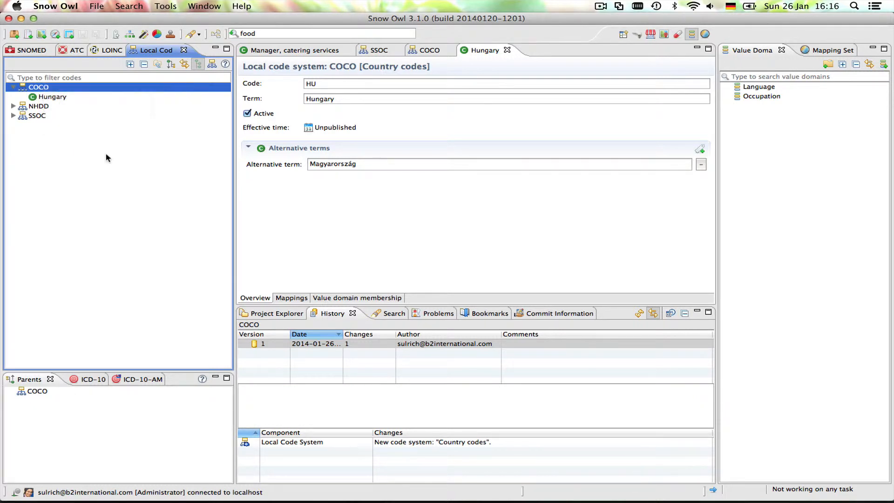
pyautogui.click(49, 97)
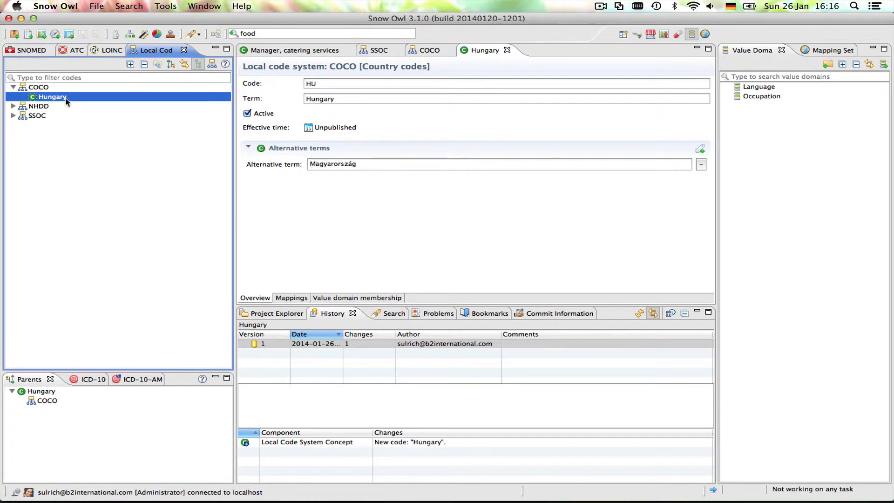
pyautogui.rightClick(66, 100)
pyautogui.click(48, 160)
# - Add another child code to the COCO code system with code "DE" and term "Germany"
pyautogui.click(32, 88)
pyautogui.rightClick(31, 88)
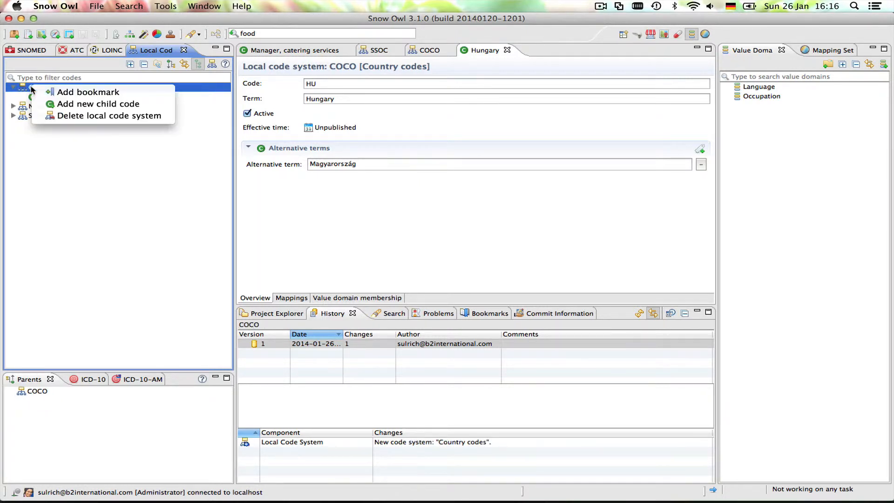
pyautogui.click(71, 105)
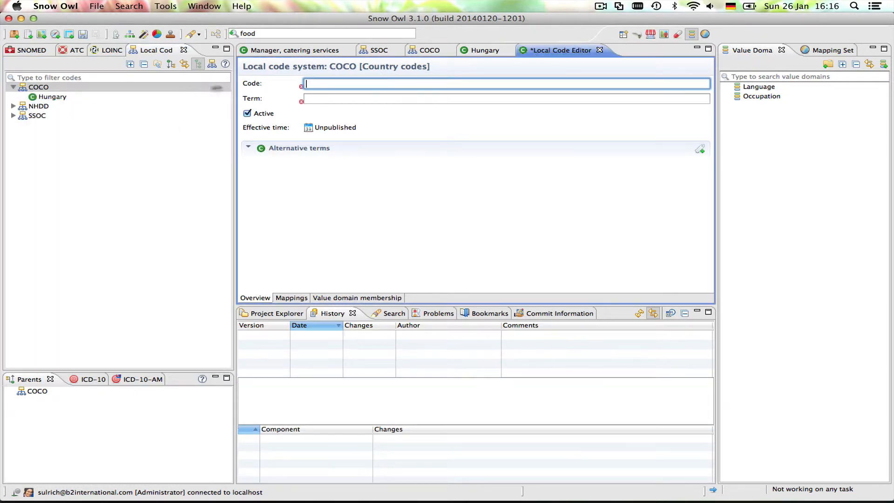
pyautogui.write('DE')
pyautogui.click(321, 98)
pyautogui.write('Germ')
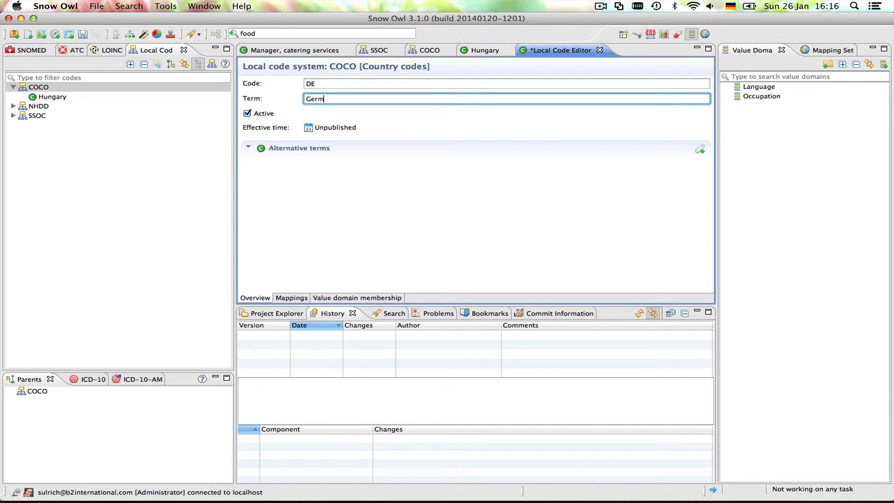
pyautogui.write('any')
# - Add the alternative term "Deutschland" to the Germany code and save it with an empty commit comment
pyautogui.click(701, 150)
pyautogui.click(357, 164)
pyautogui.write('De')
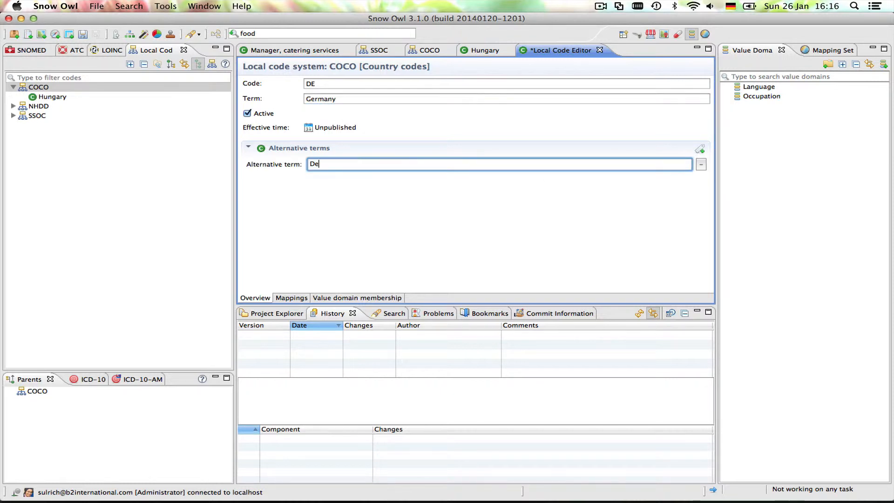
pyautogui.write('utschland')
pyautogui.click(80, 37)
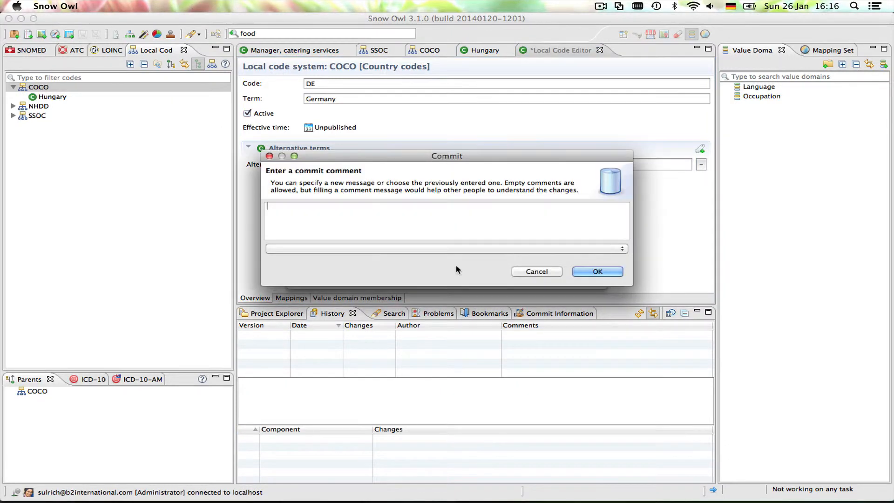
pyautogui.press('Return')
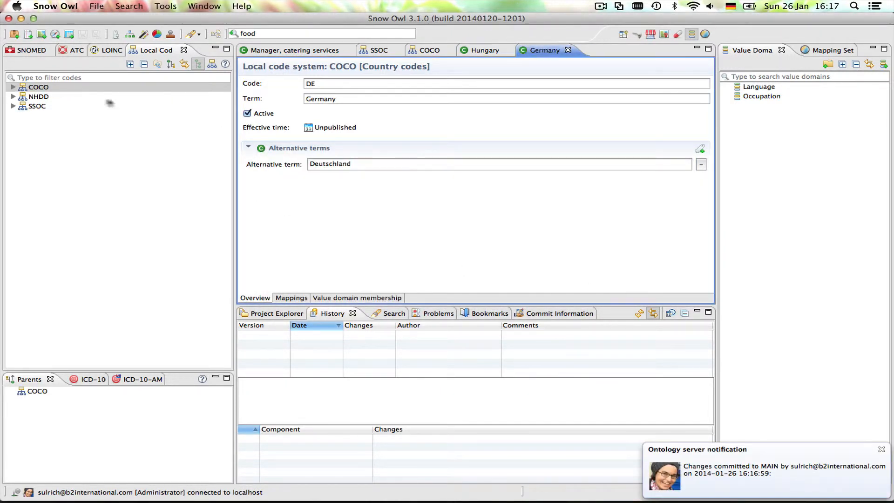
# - Add a child code "US" with term "United States" to the COCO code system and save it with an empty commit comment
pyautogui.rightClick(37, 89)
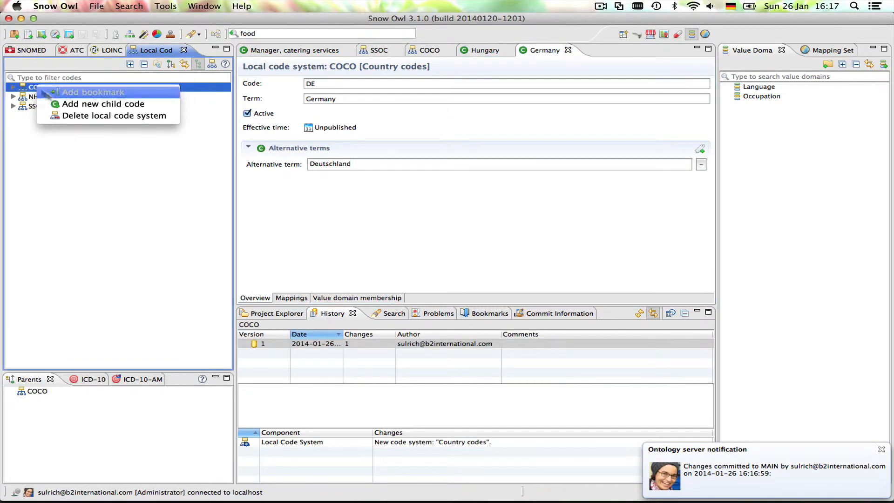
pyautogui.click(79, 106)
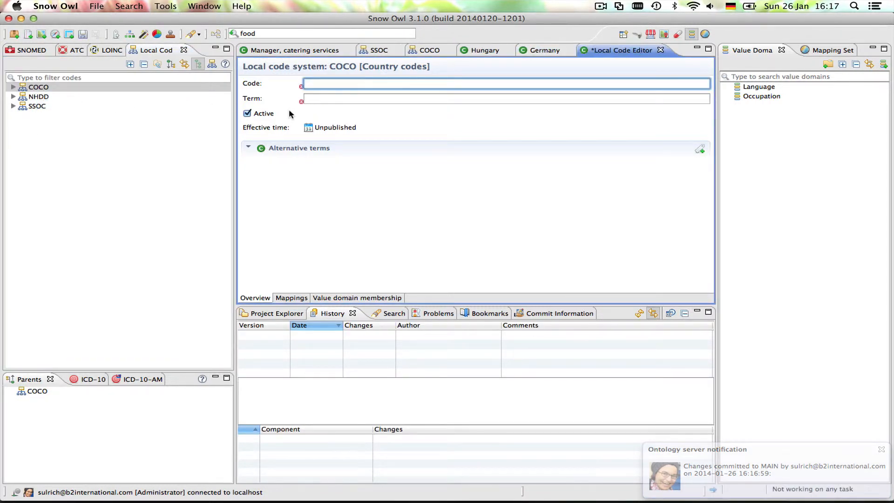
pyautogui.write('US')
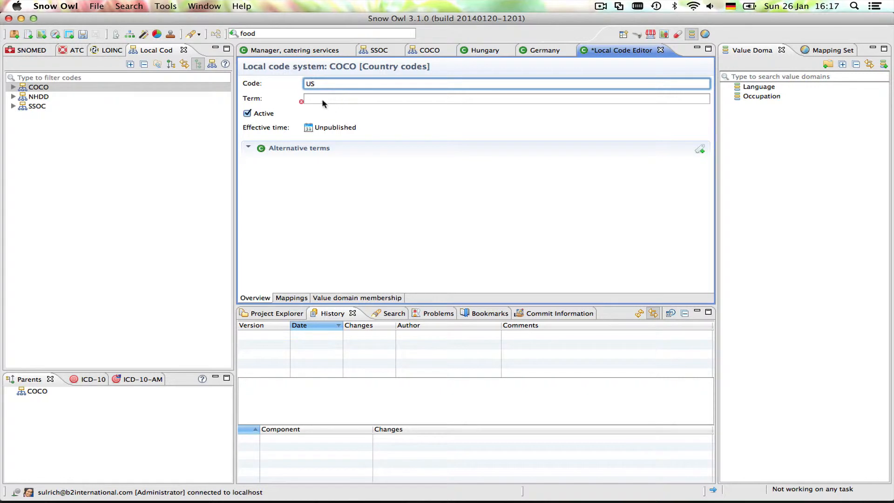
pyautogui.click(326, 99)
pyautogui.write('United S')
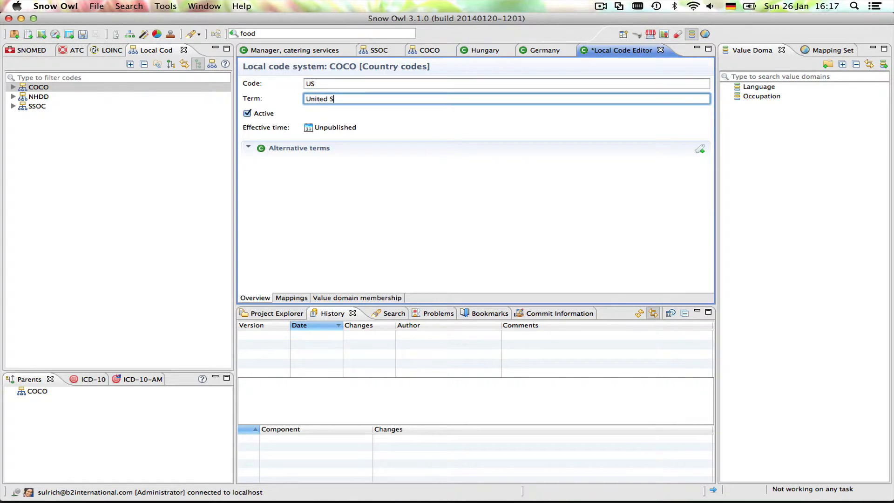
pyautogui.write('tates')
pyautogui.click(82, 34)
pyautogui.click(610, 273)
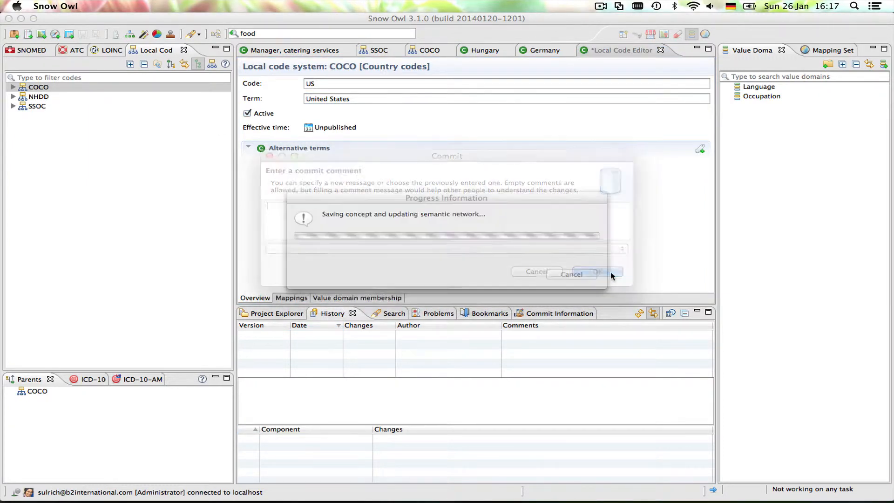
pyautogui.click(14, 87)
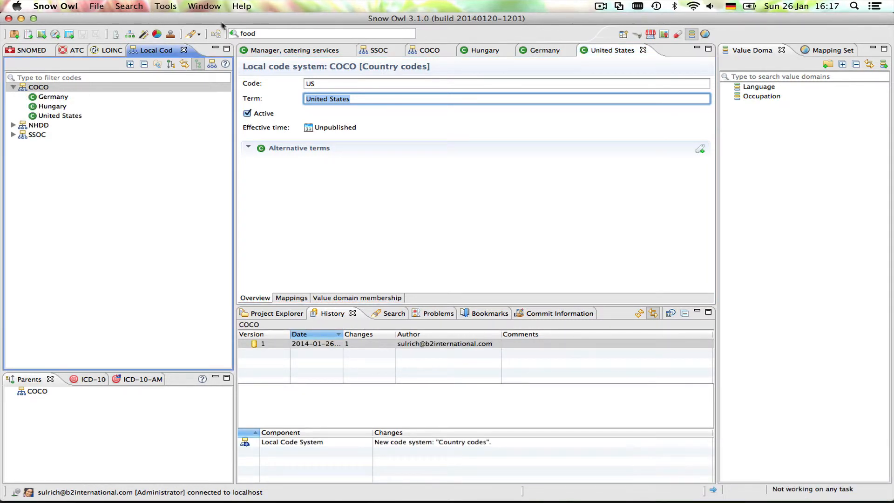
# - Search across all terminologies for "deut" to find the Germany code by its alternative term, and leave the search
pyautogui.click(264, 34)
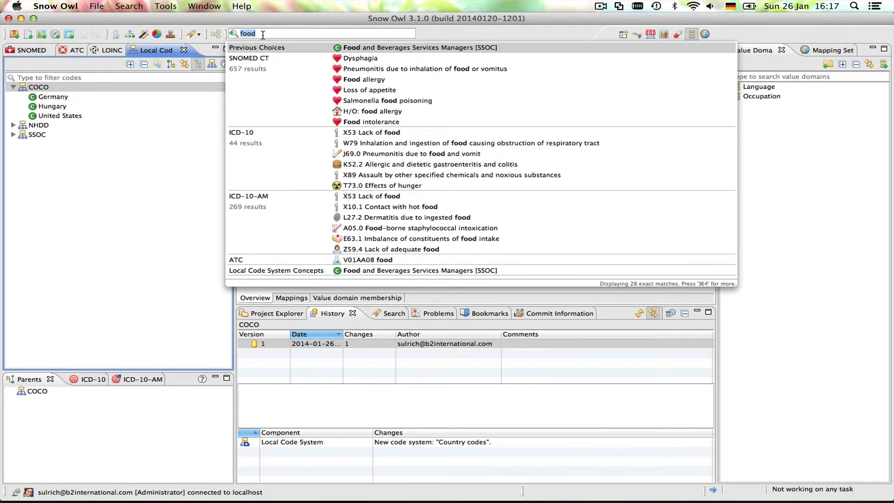
pyautogui.write('deut')
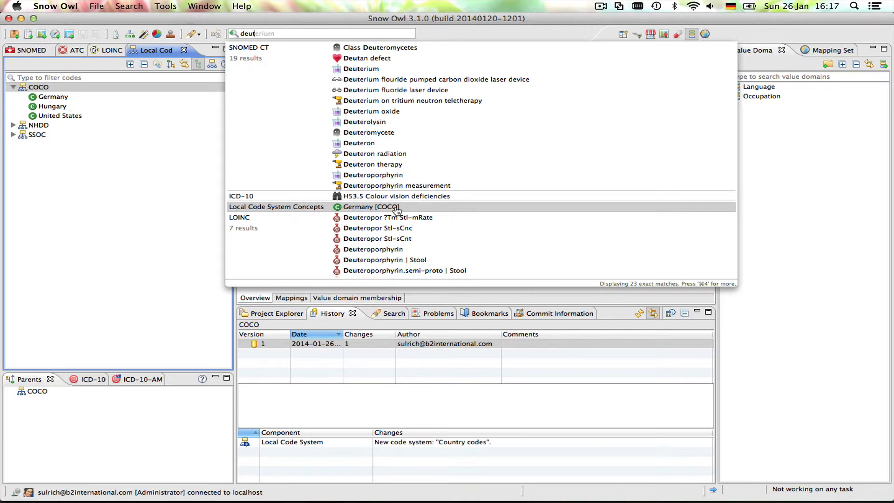
pyautogui.press('BackSpace')
pyautogui.press('BackSpace')
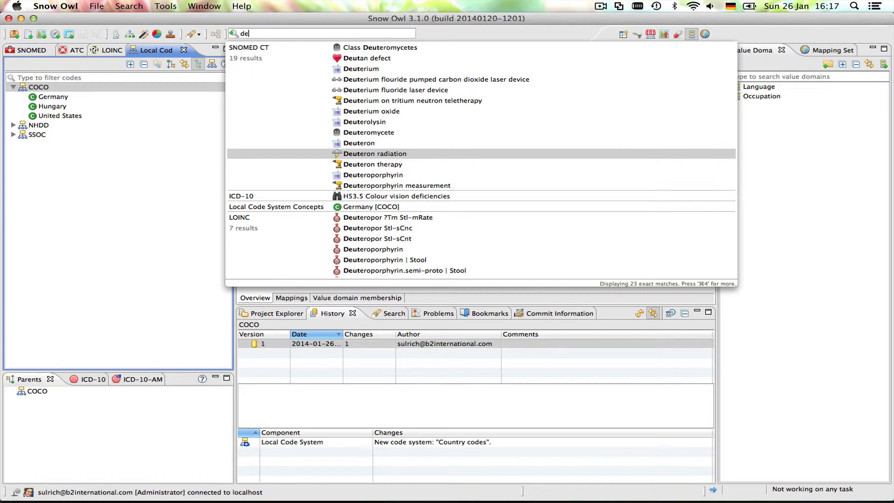
pyautogui.click(150, 105)
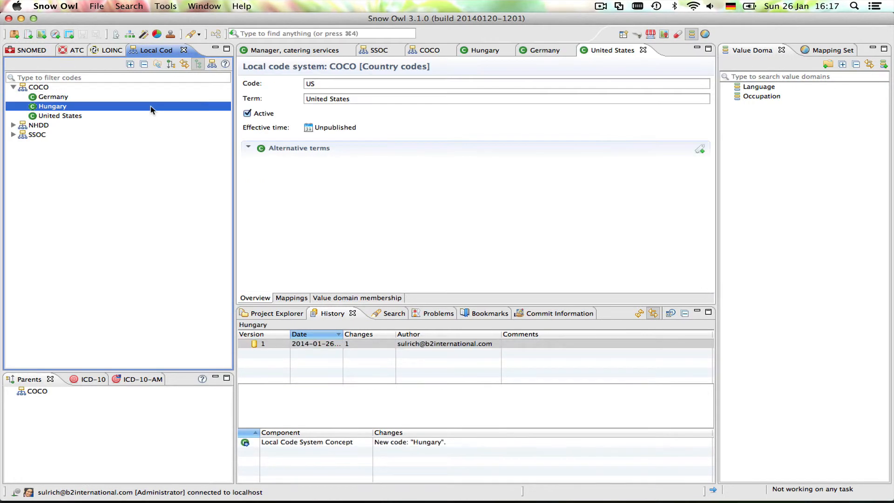
# - Add a child code "AZ-US" with term "Arizona" under United States, save it with an empty commit comment, and expand United States
pyautogui.click(79, 118)
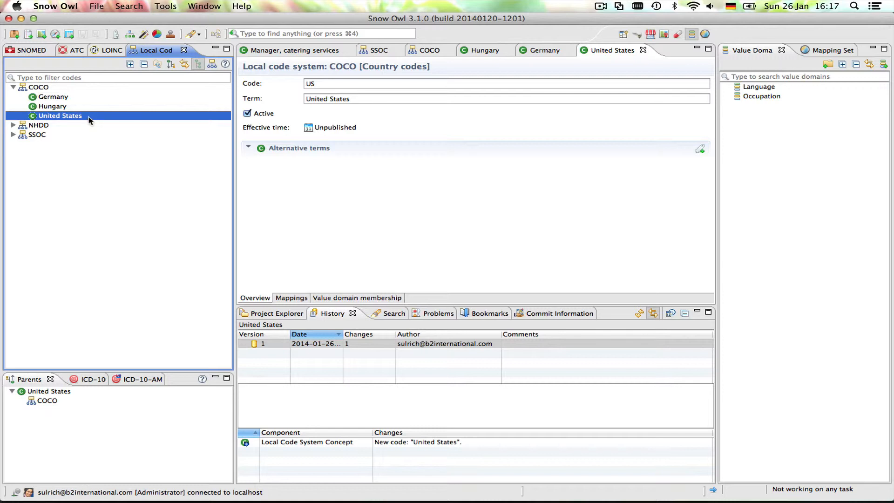
pyautogui.rightClick(89, 117)
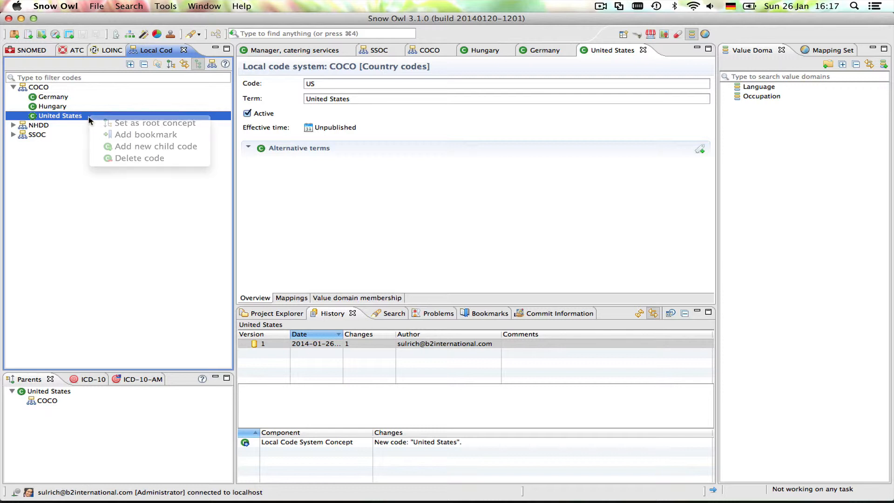
pyautogui.click(157, 148)
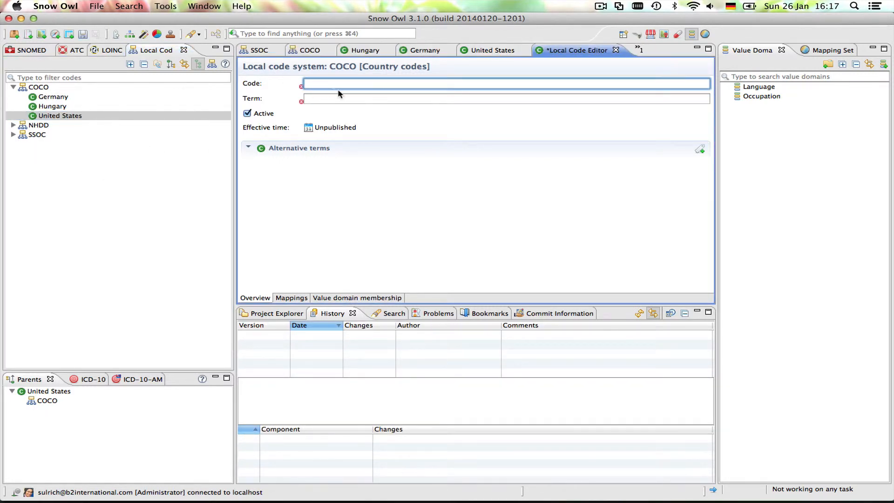
pyautogui.write('AZ-US')
pyautogui.click(350, 99)
pyautogui.write('A')
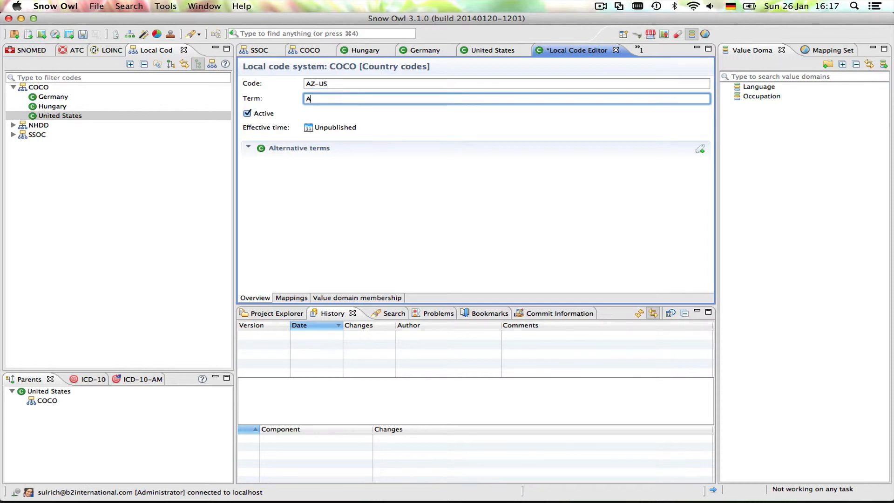
pyautogui.write('rizona')
pyautogui.click(83, 33)
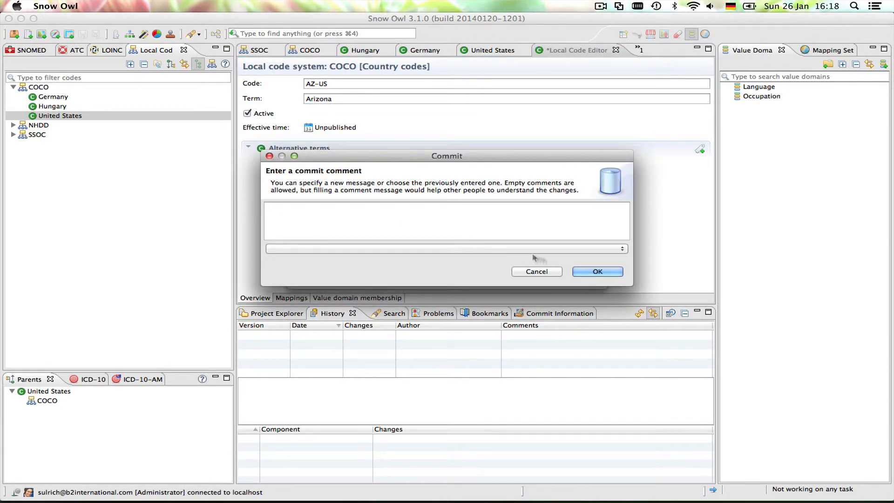
pyautogui.click(592, 273)
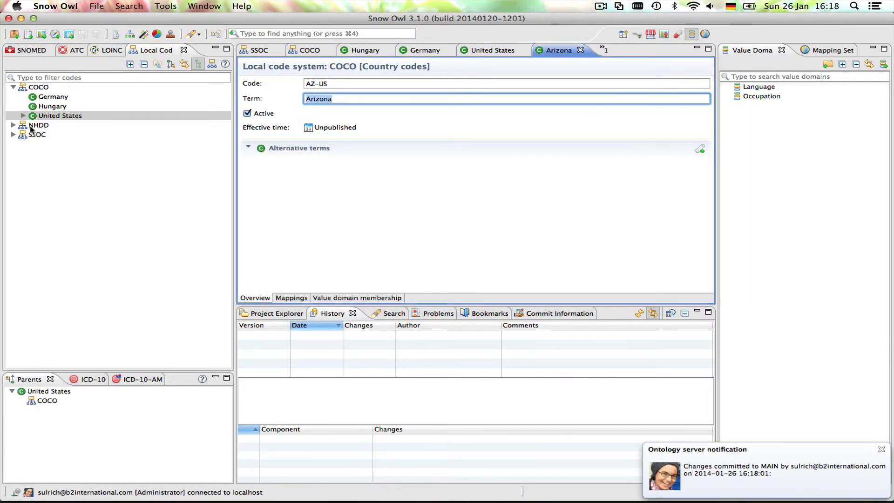
pyautogui.click(23, 116)
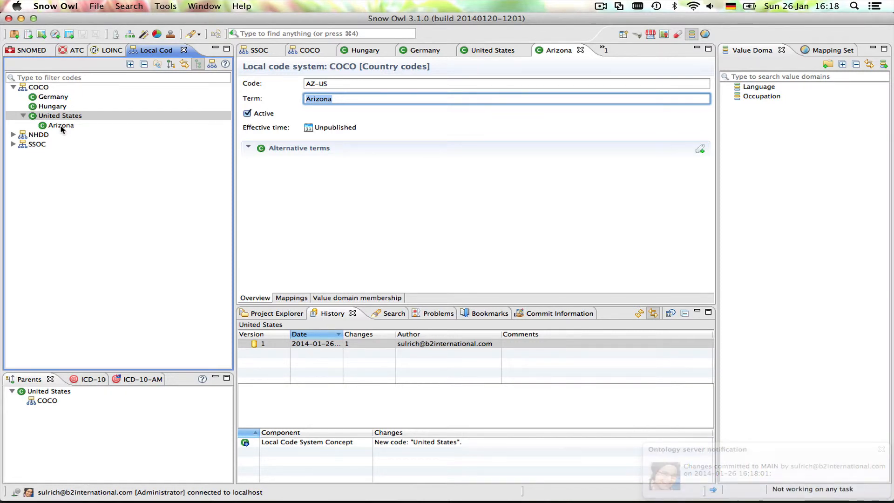
# - Delete the Arizona code under United States, committing the deletion with an empty comment
pyautogui.click(61, 125)
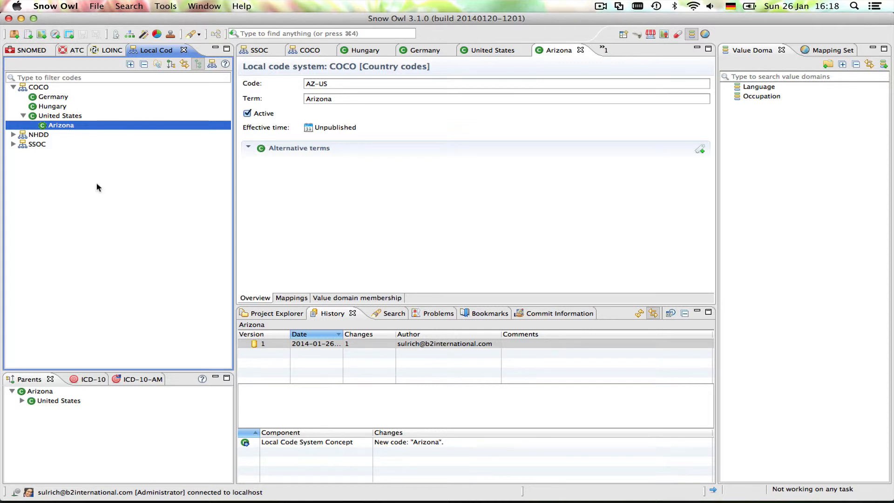
pyautogui.rightClick(68, 129)
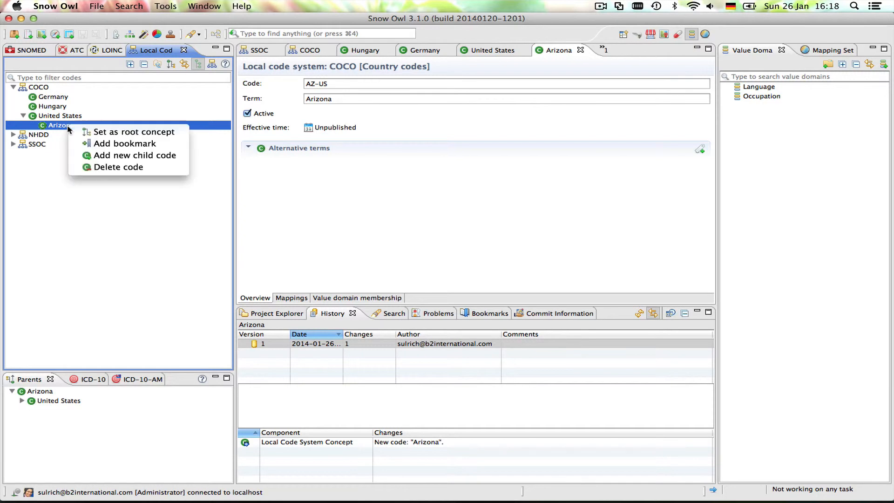
pyautogui.click(131, 168)
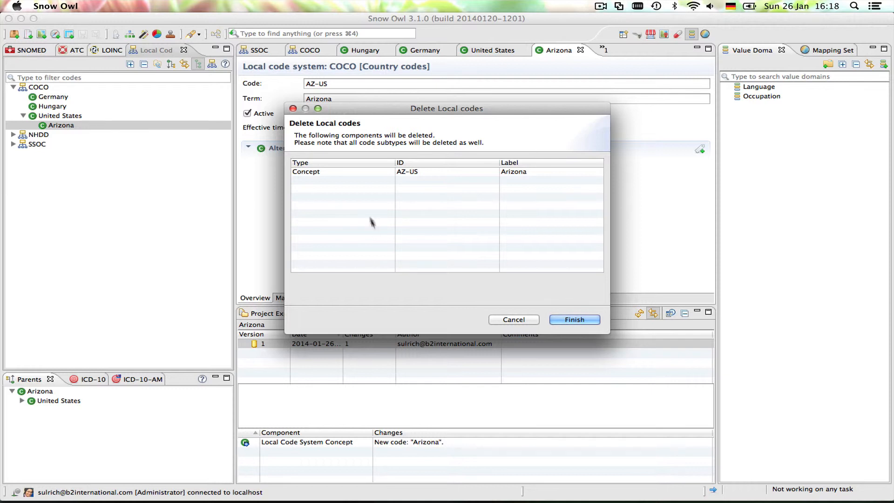
pyautogui.click(398, 172)
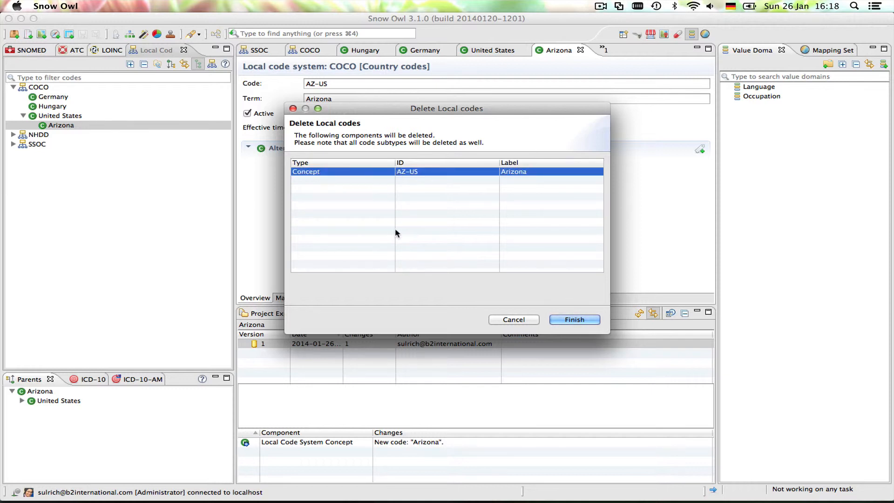
pyautogui.click(576, 321)
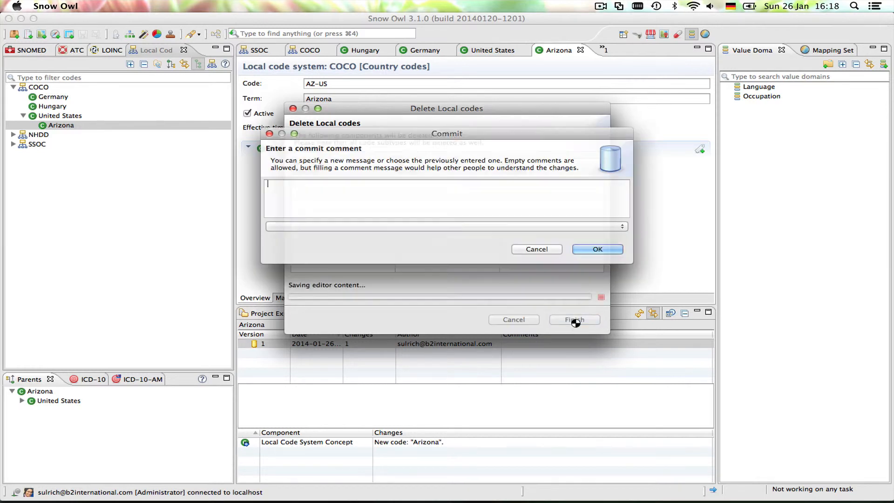
pyautogui.click(583, 251)
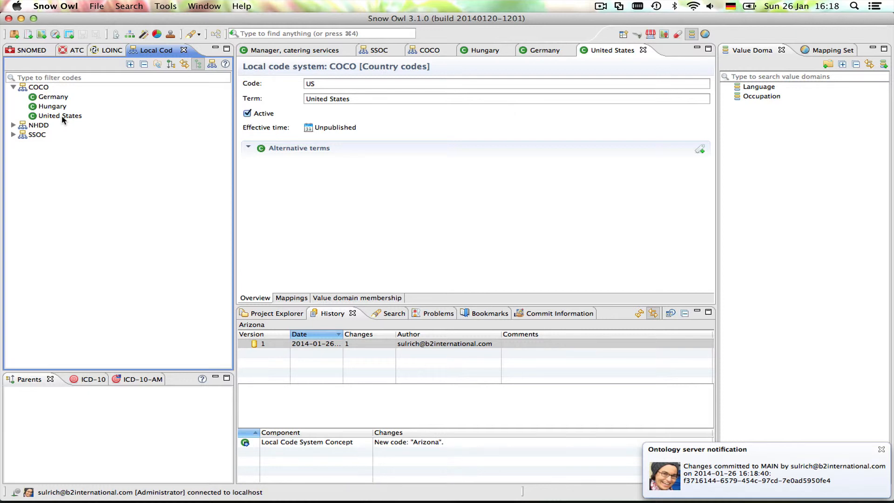
# - Delete the entire COCO local code system after reviewing its affected components, committing with an empty comment
pyautogui.click(36, 88)
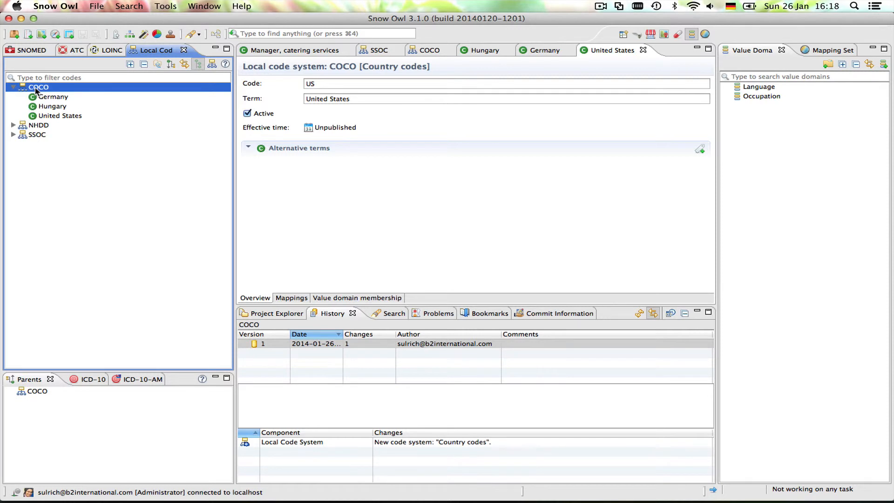
pyautogui.rightClick(35, 87)
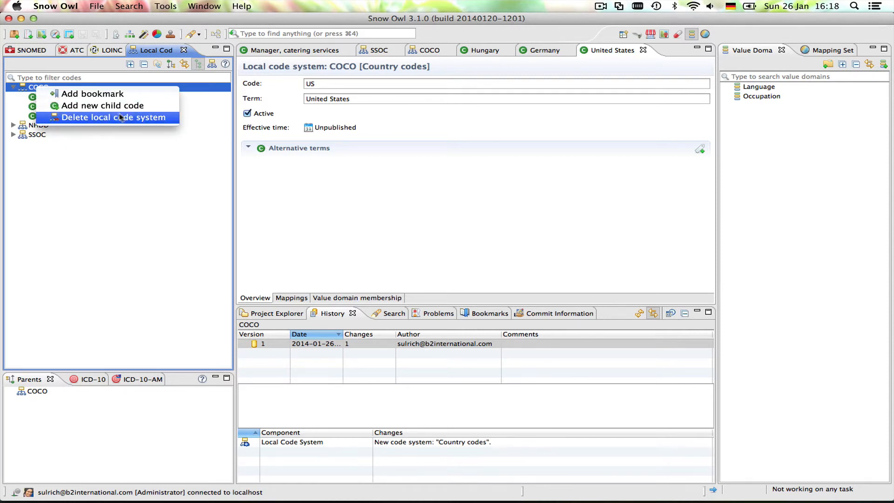
pyautogui.click(143, 118)
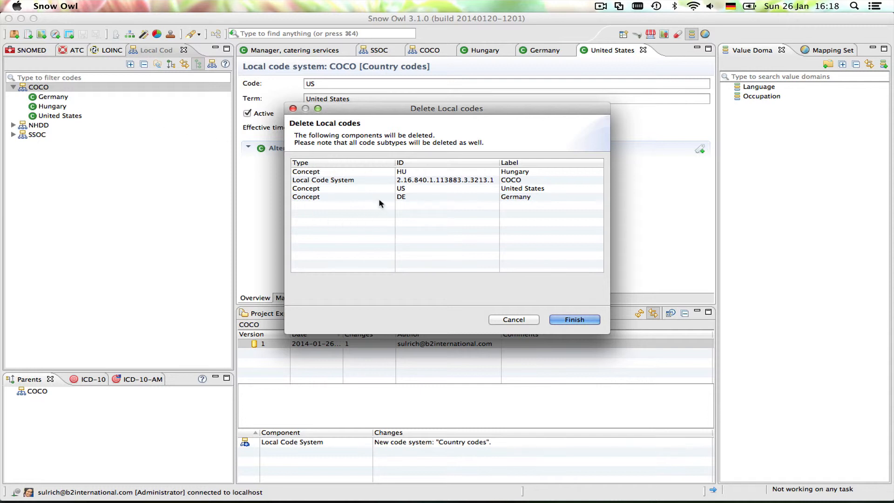
pyautogui.click(339, 181)
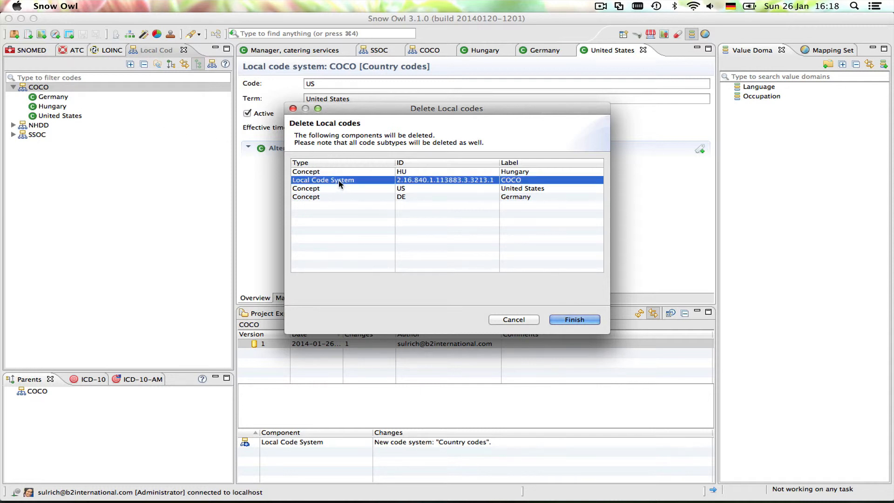
pyautogui.click(345, 187)
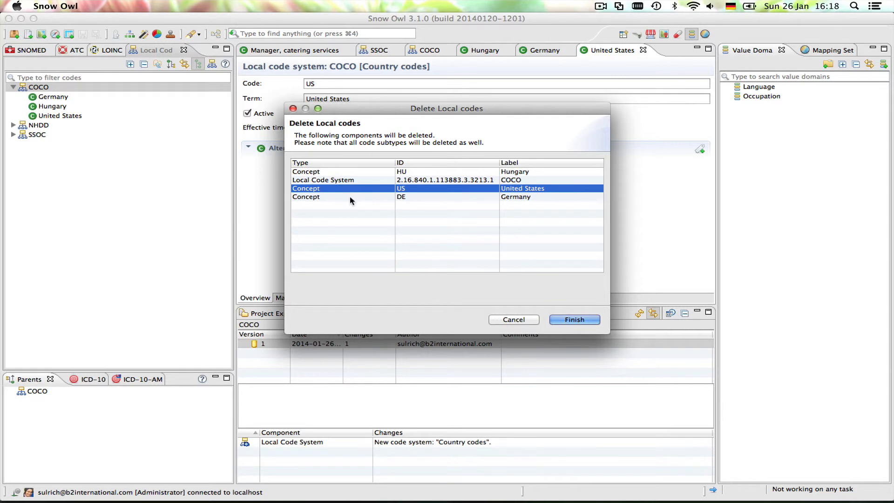
pyautogui.click(350, 197)
pyautogui.click(372, 172)
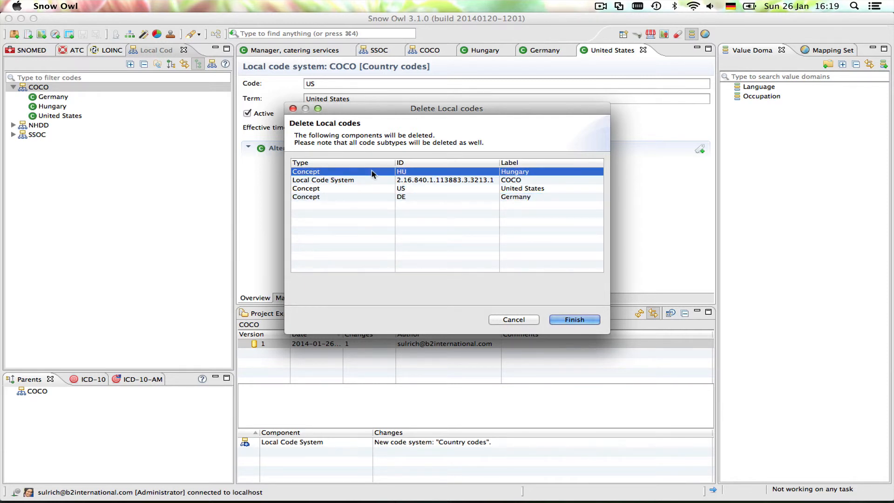
pyautogui.click(579, 323)
pyautogui.click(597, 250)
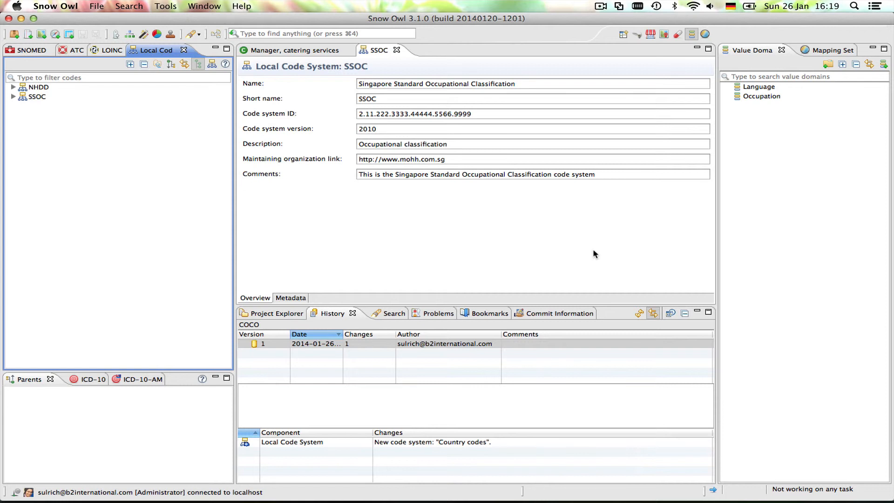
# - Try to delete the Restaurant manager code under Food and Beverages Services Managers in the SSOC code system
pyautogui.click(12, 96)
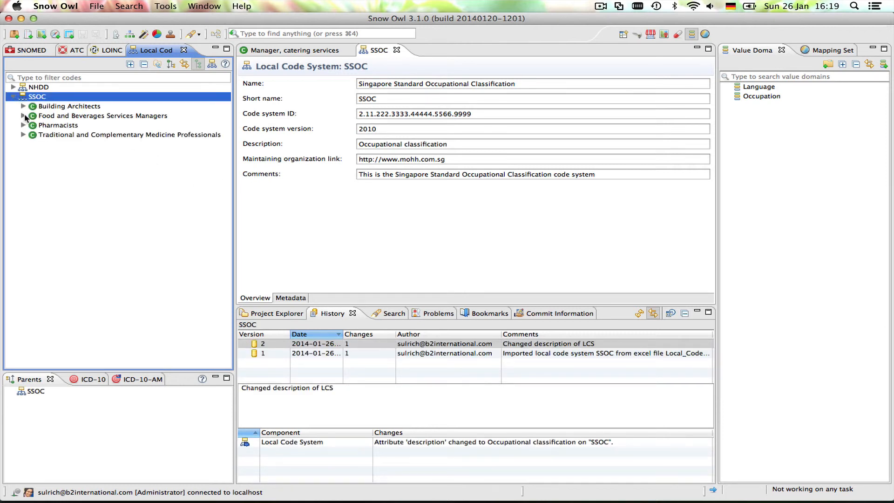
pyautogui.click(26, 117)
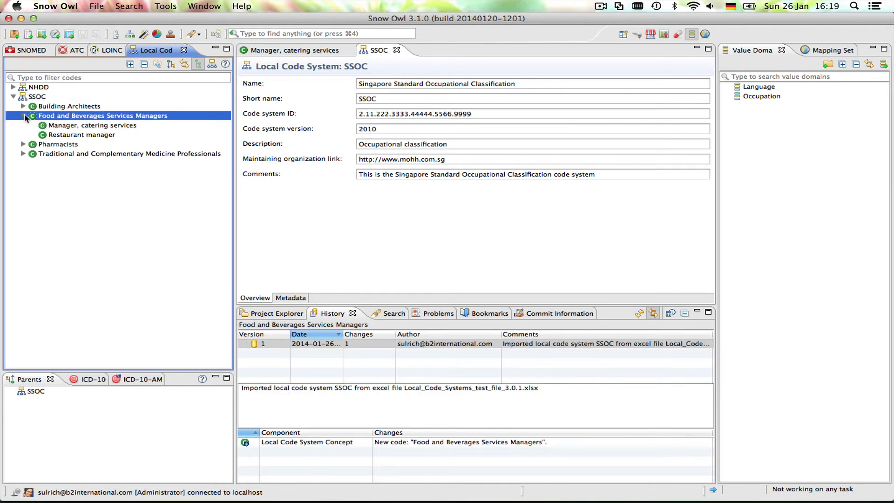
pyautogui.click(77, 135)
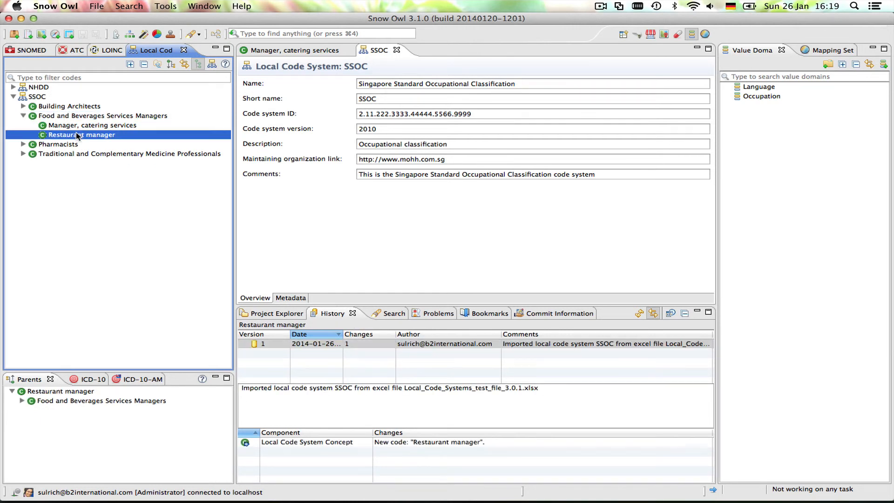
pyautogui.rightClick(77, 135)
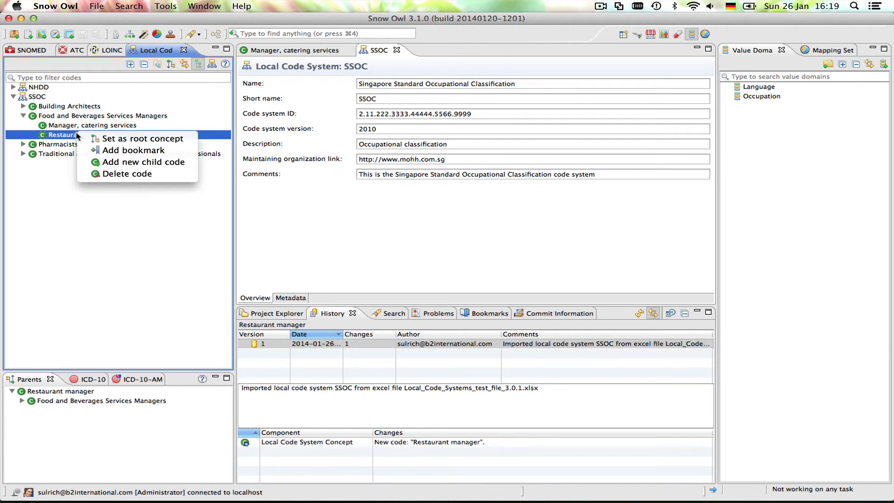
pyautogui.click(130, 174)
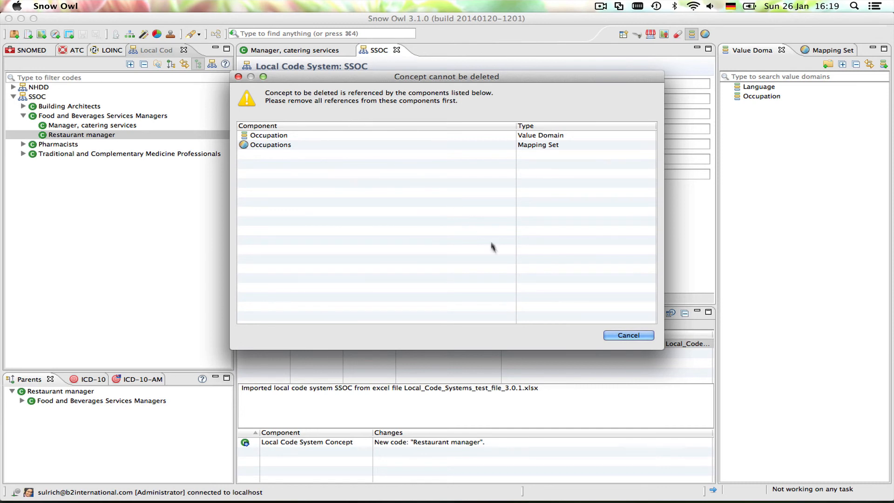
pyautogui.click(626, 336)
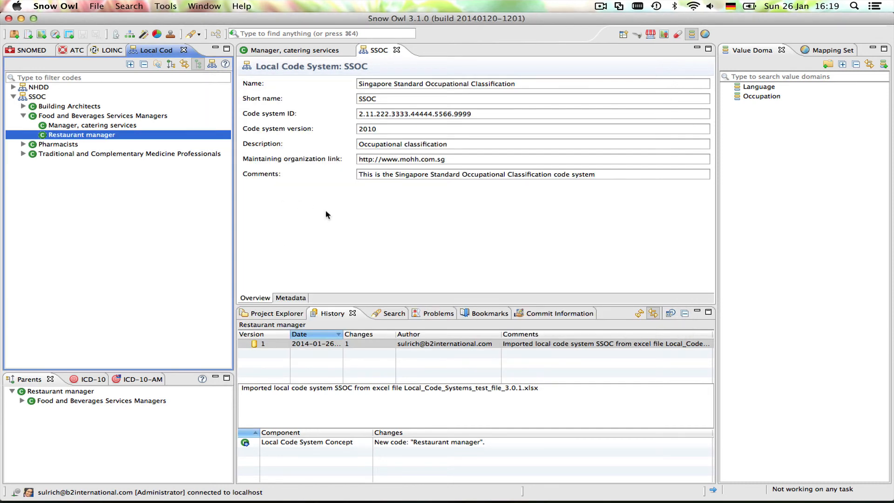